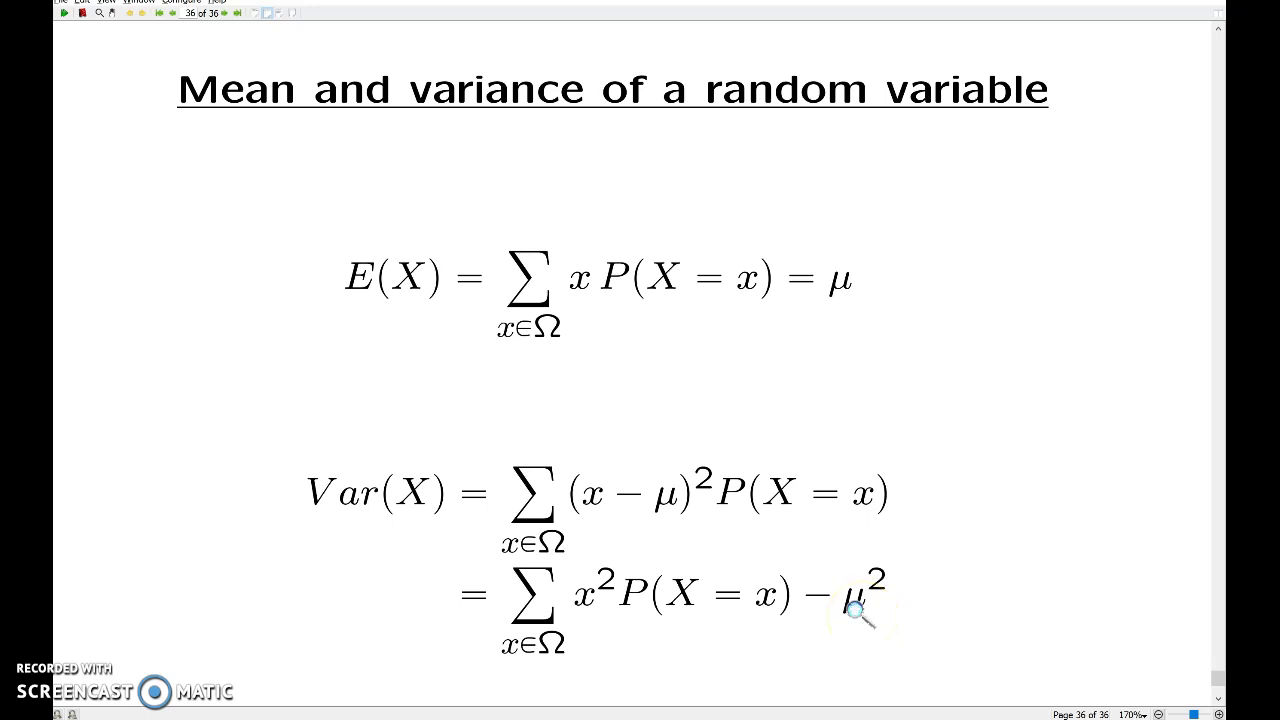
Switch from the mean and variance slide to the blank Excel workbook.
{"action": "key", "text": "alt+Tab"}
{"action": "key", "text": "alt+Tab"}
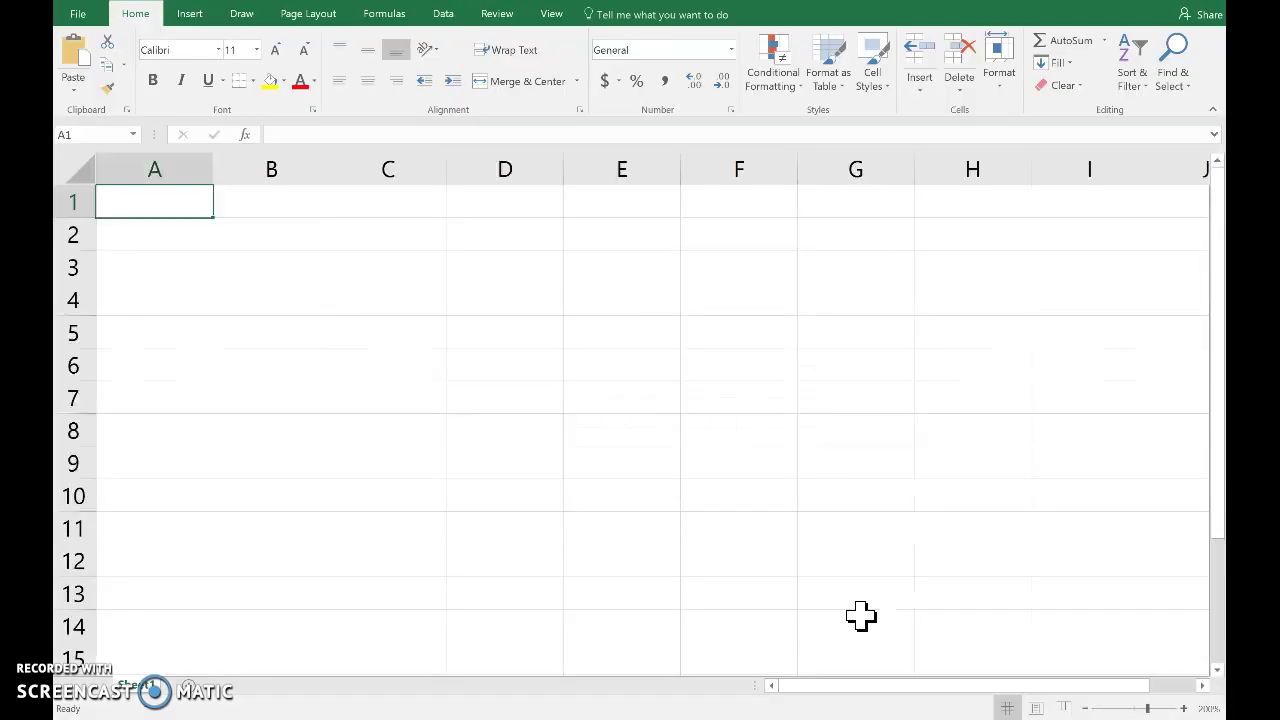
Enter the heading x with values 1, 2, 3, 4 down column A, removing a stray 5.
{"action": "type", "text": "x"}
{"action": "key", "text": "Return"}
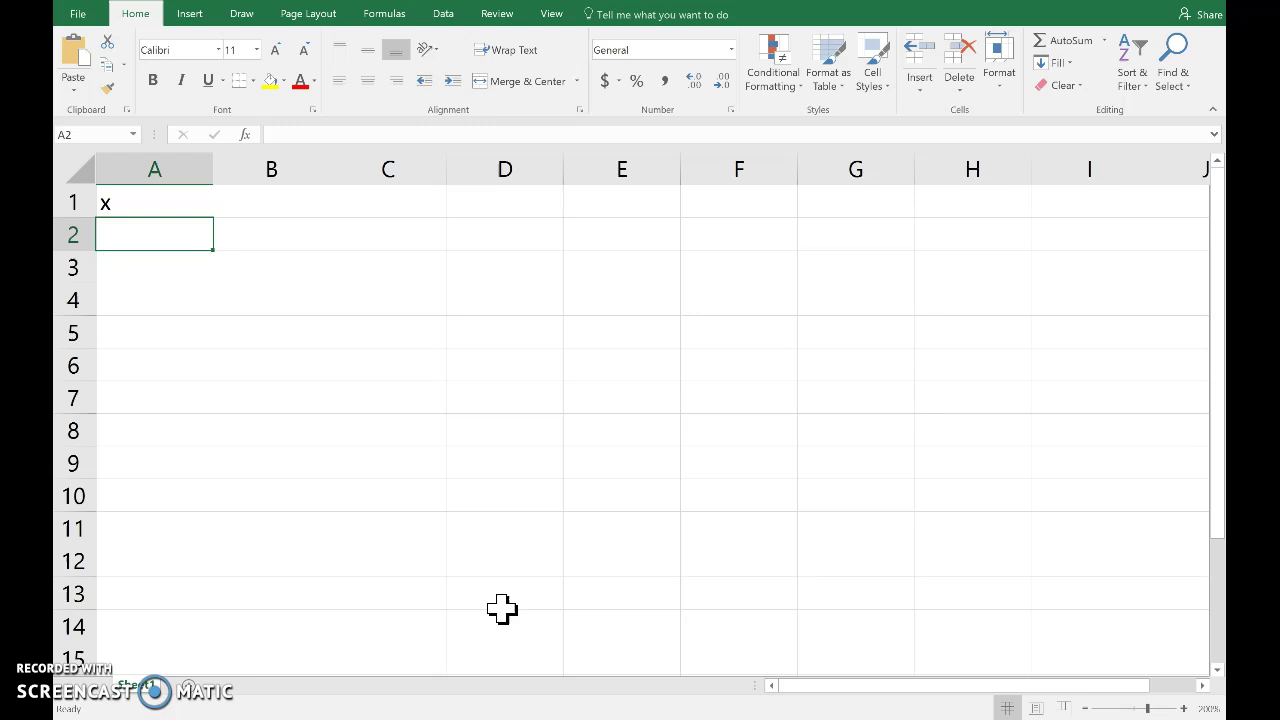
{"action": "type", "text": "1"}
{"action": "key", "text": "Return"}
{"action": "type", "text": "2"}
{"action": "key", "text": "Return"}
{"action": "type", "text": "3 4"}
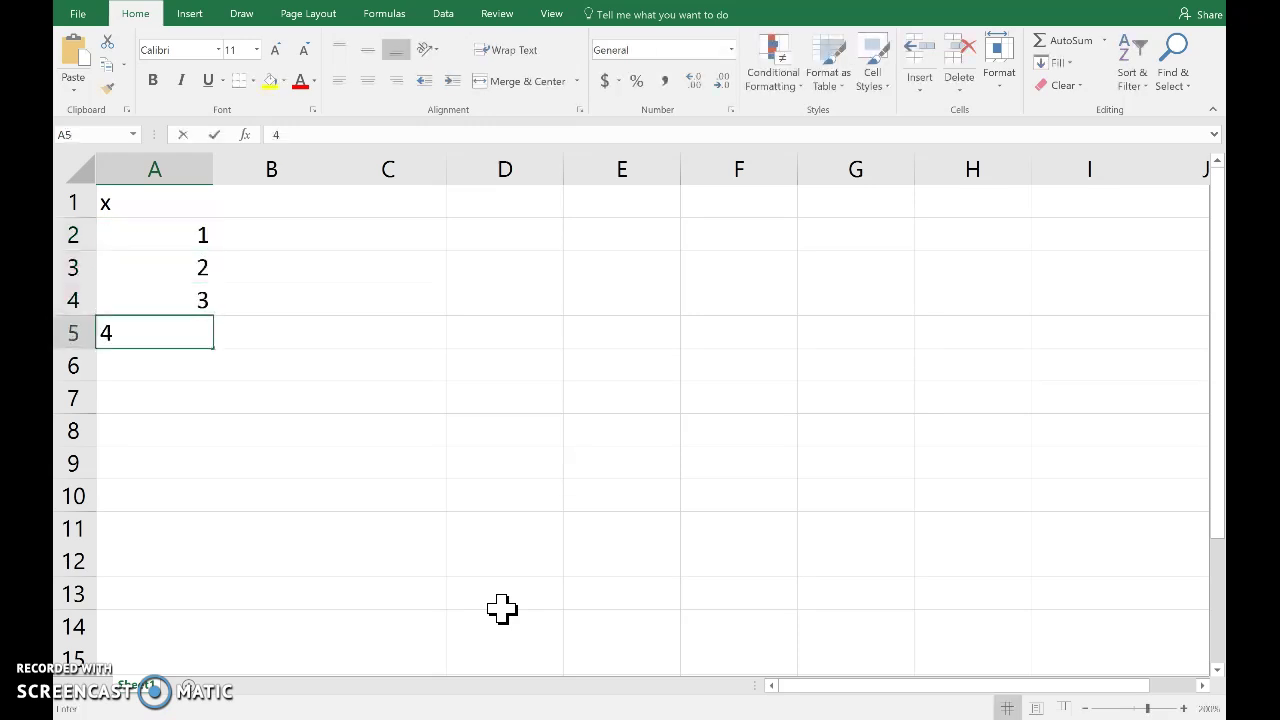
{"action": "key", "text": "Return"}
{"action": "type", "text": "5"}
{"action": "key", "text": "Return"}
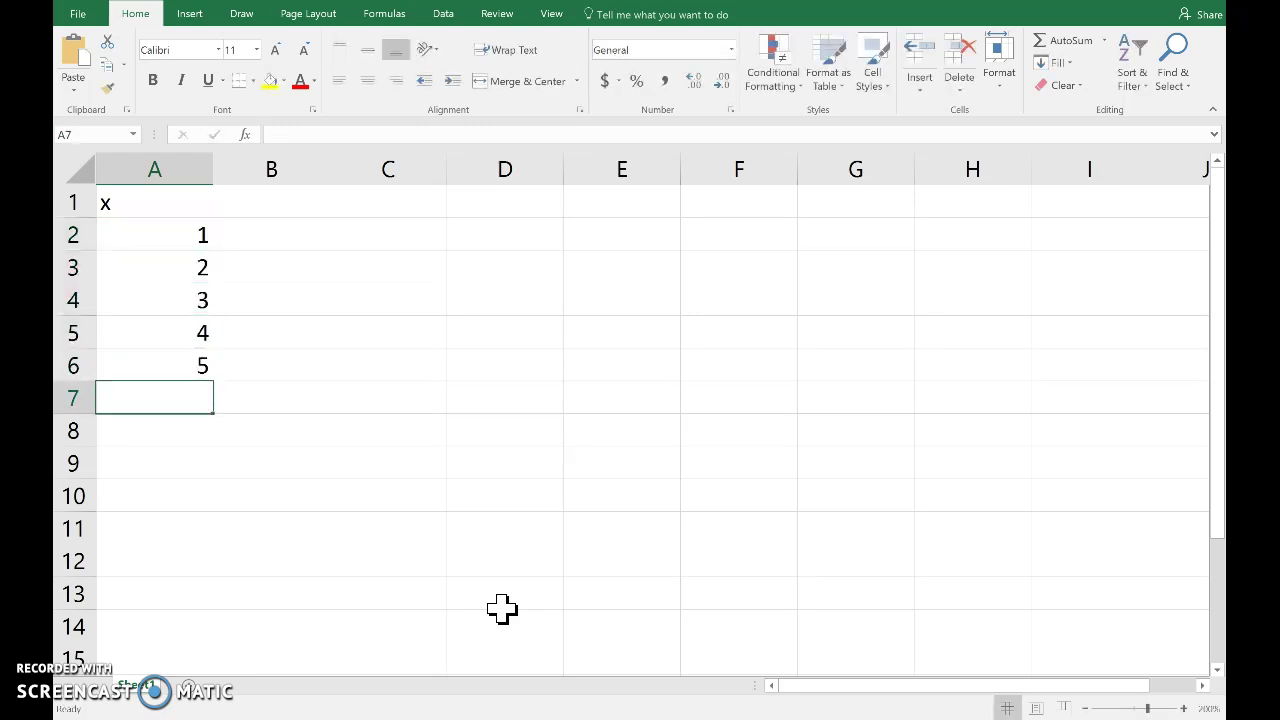
{"action": "key", "text": "Up"}
{"action": "key", "text": "Delete"}
{"action": "key", "text": "Return"}
Enter the P(X=x) heading with probabilities 0.4, 0.3, 0.2, 0.1 in column B.
{"action": "left_click", "coordinate": [278, 207]}
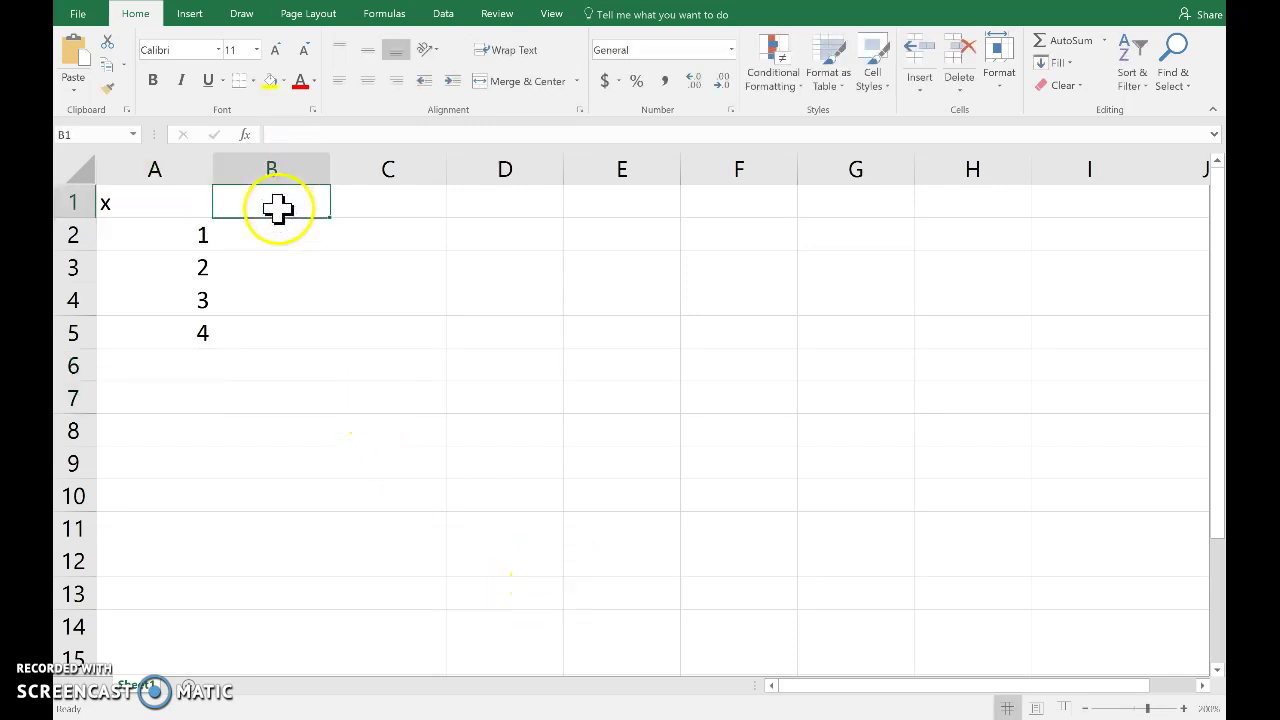
{"action": "type", "text": "P(X=x"}
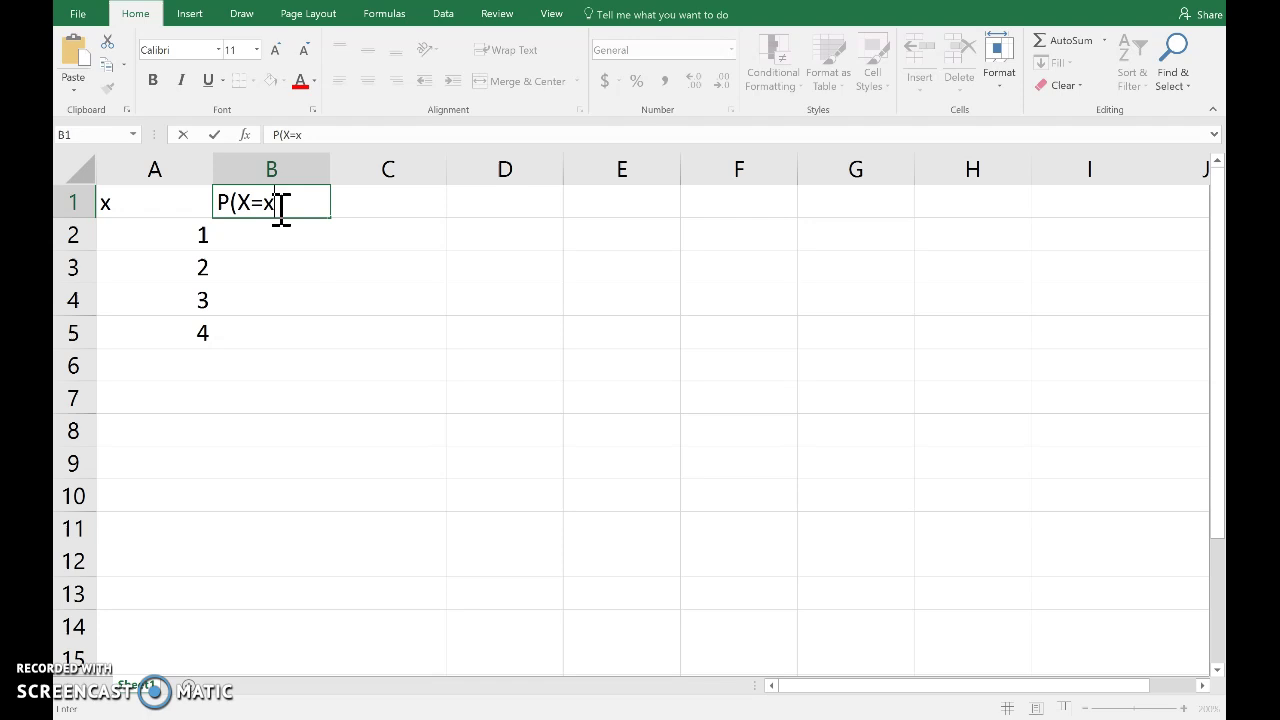
{"action": "key", "text": "Return"}
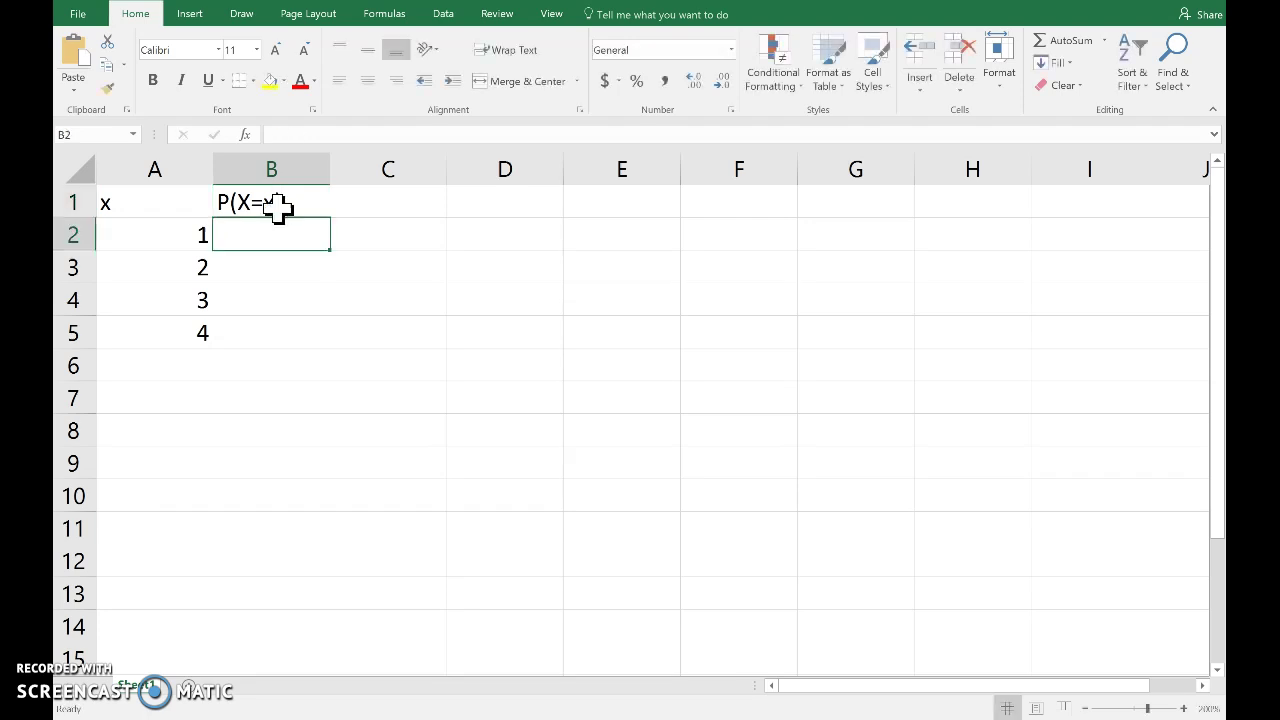
{"action": "type", "text": "0.4"}
{"action": "key", "text": "Return"}
{"action": "type", "text": "0.3"}
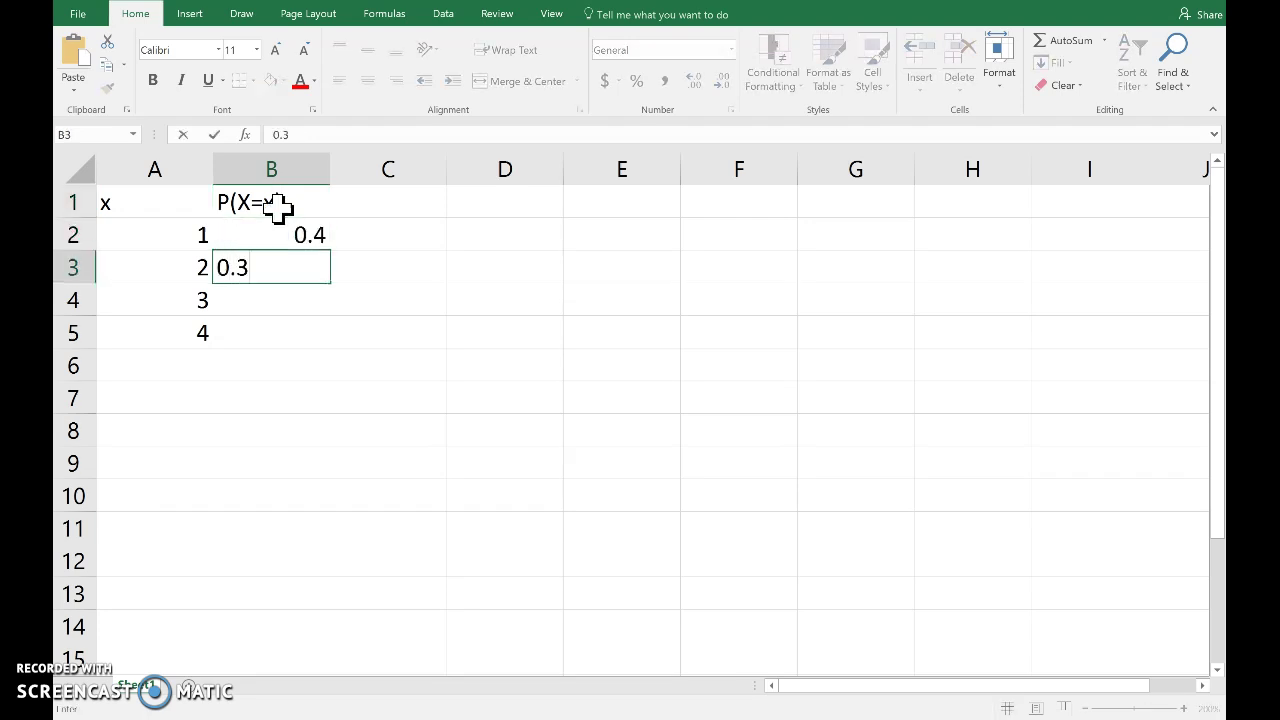
{"action": "key", "text": "Return"}
{"action": "type", "text": "0.2"}
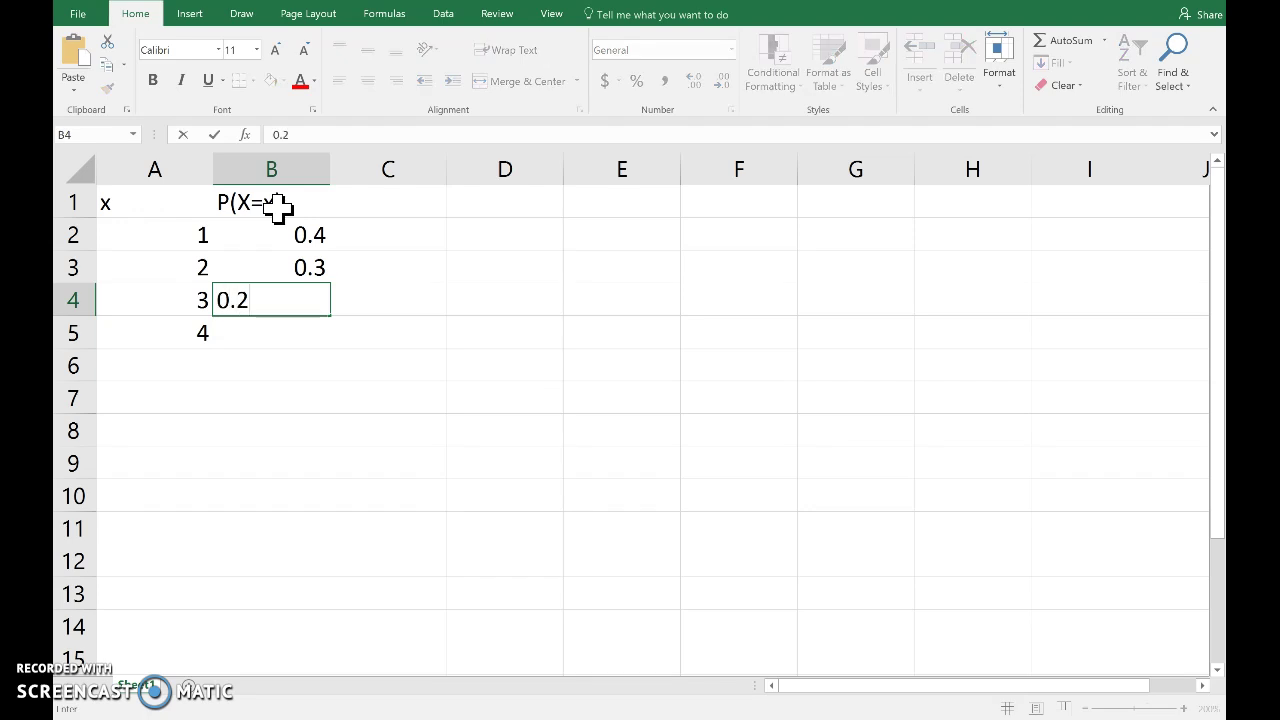
{"action": "key", "text": "Return"}
{"action": "type", "text": "0.1"}
{"action": "key", "text": "Return"}
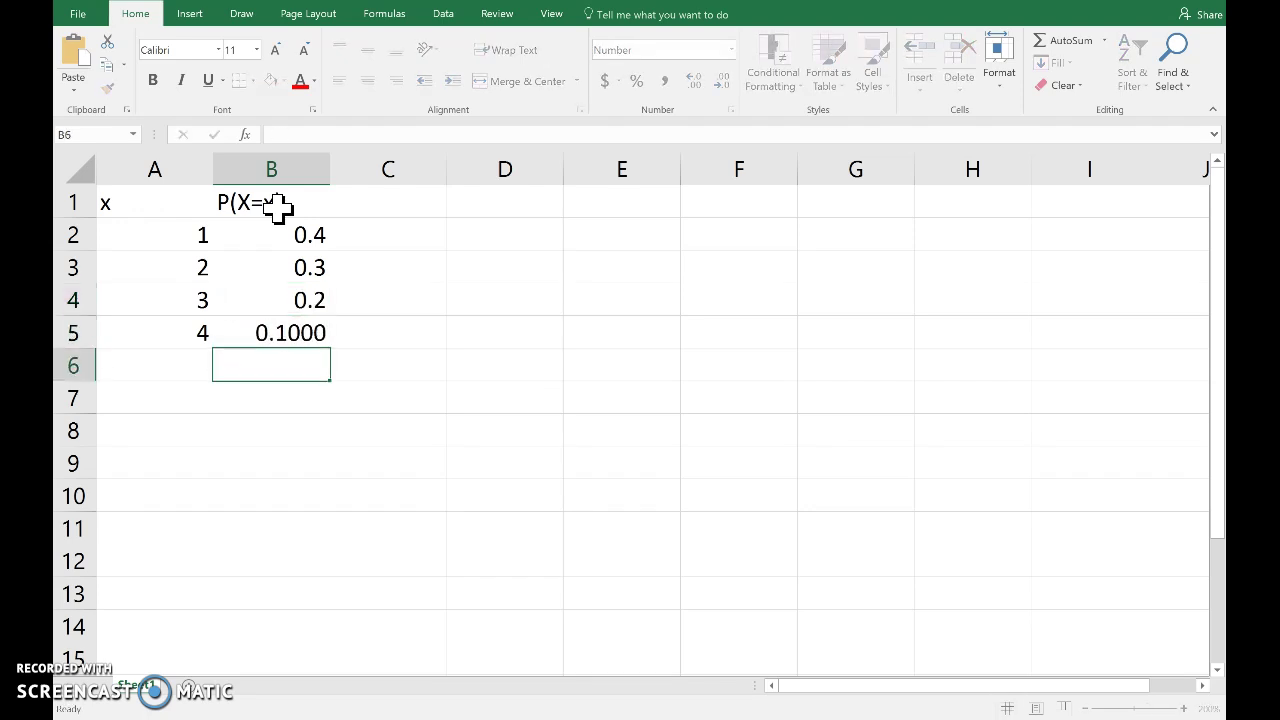
Reduce B5's displayed decimal places so it shows 0.1.
{"action": "left_click", "coordinate": [276, 334]}
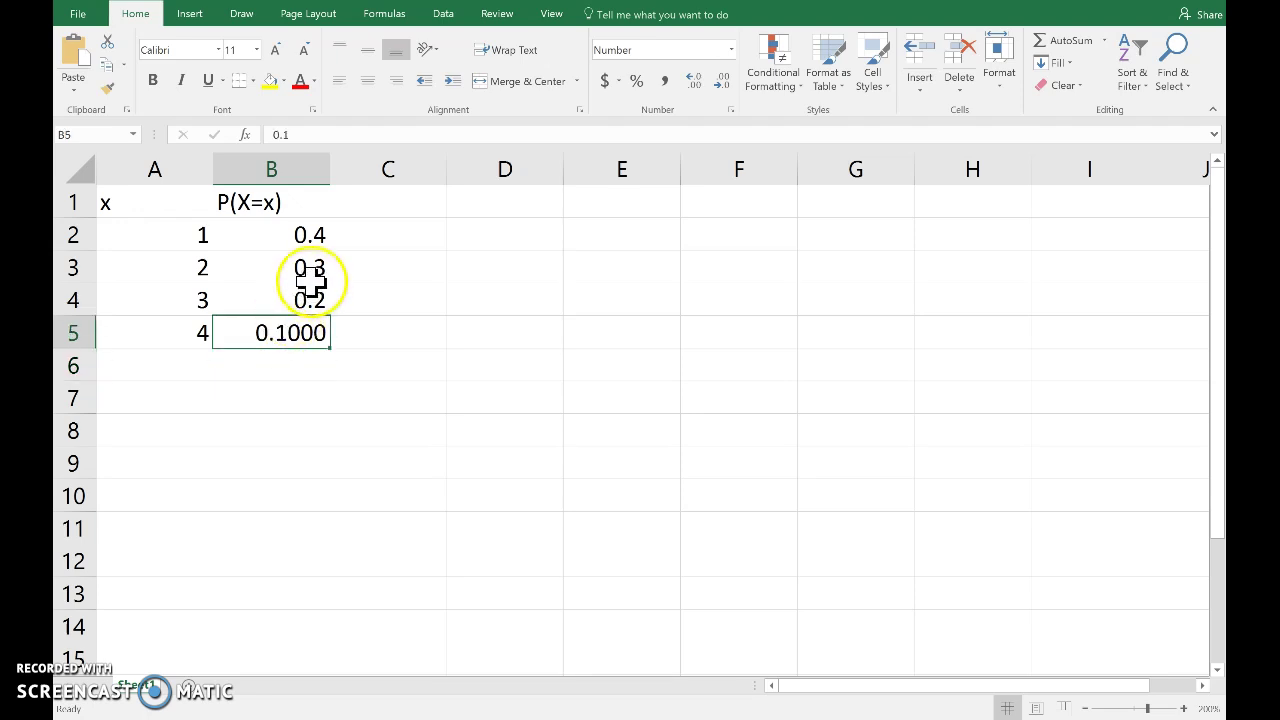
{"action": "left_click", "coordinate": [720, 80]}
{"action": "left_click", "coordinate": [720, 80]}
{"action": "left_click", "coordinate": [720, 80]}
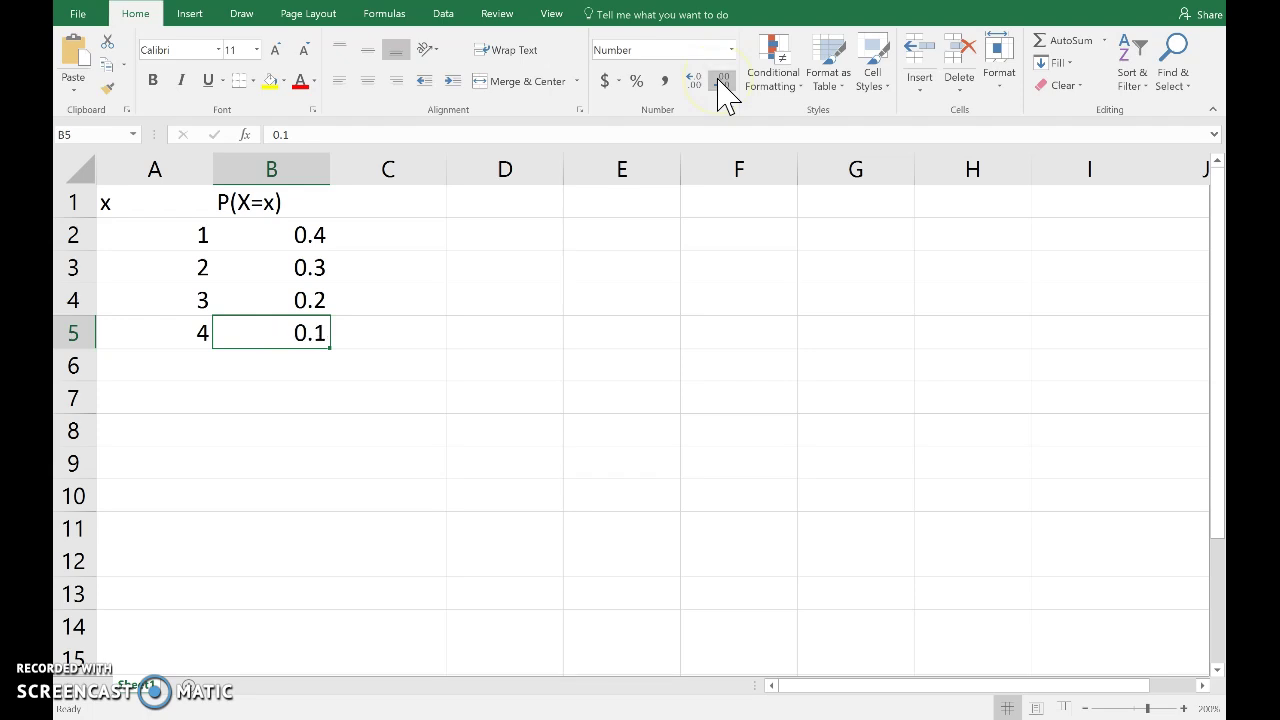
Select C1 and check the mean and variance formulas on the slide before returning.
{"action": "left_click", "coordinate": [383, 201]}
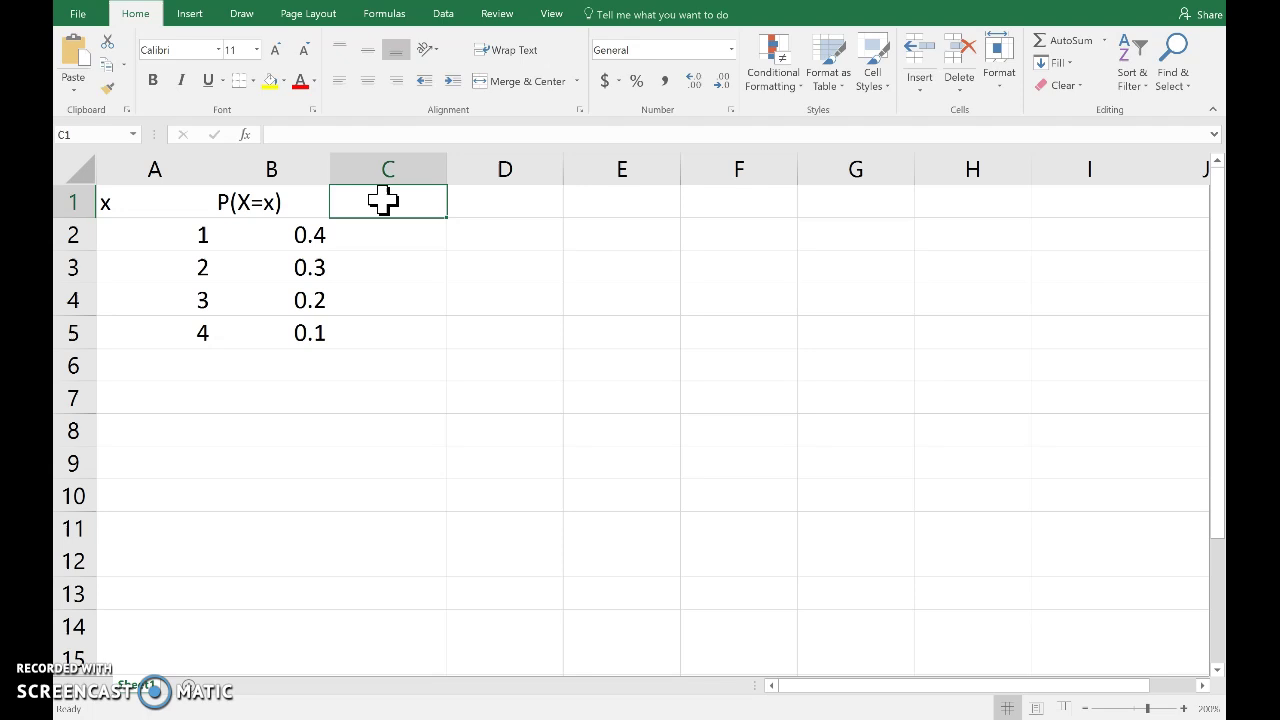
{"action": "key", "text": "alt+Tab"}
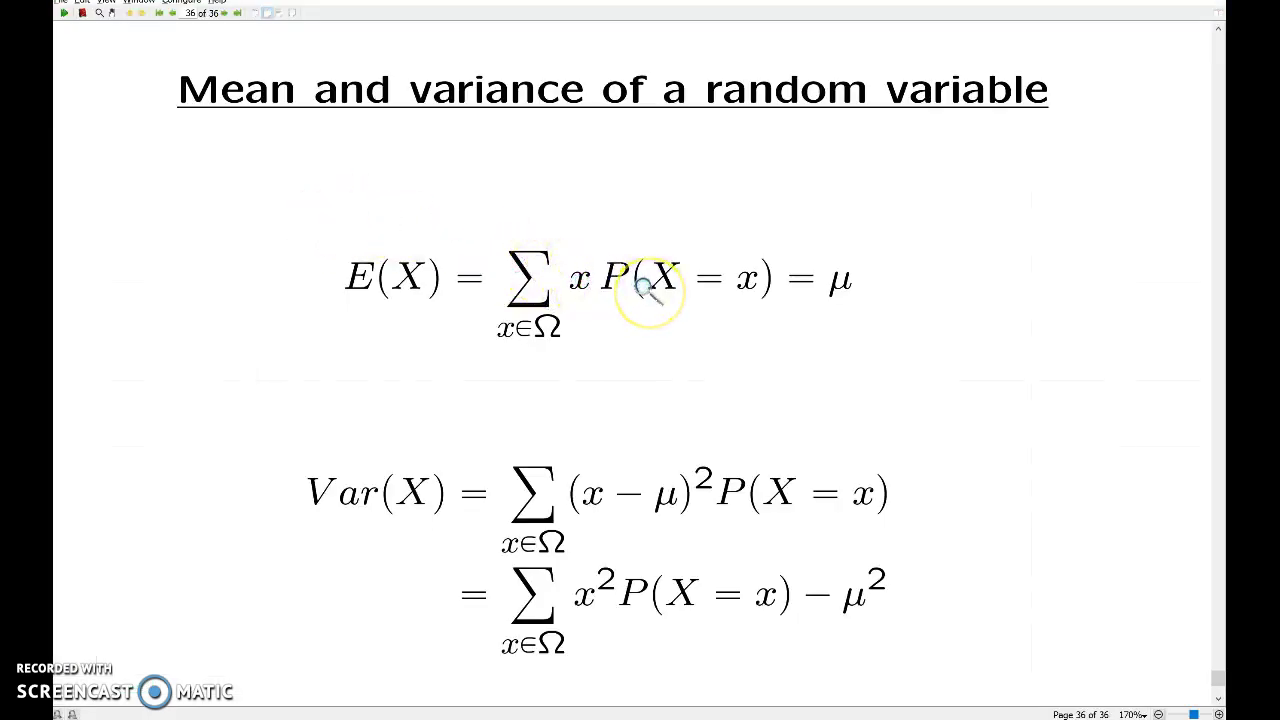
{"action": "key", "text": "alt+Tab"}
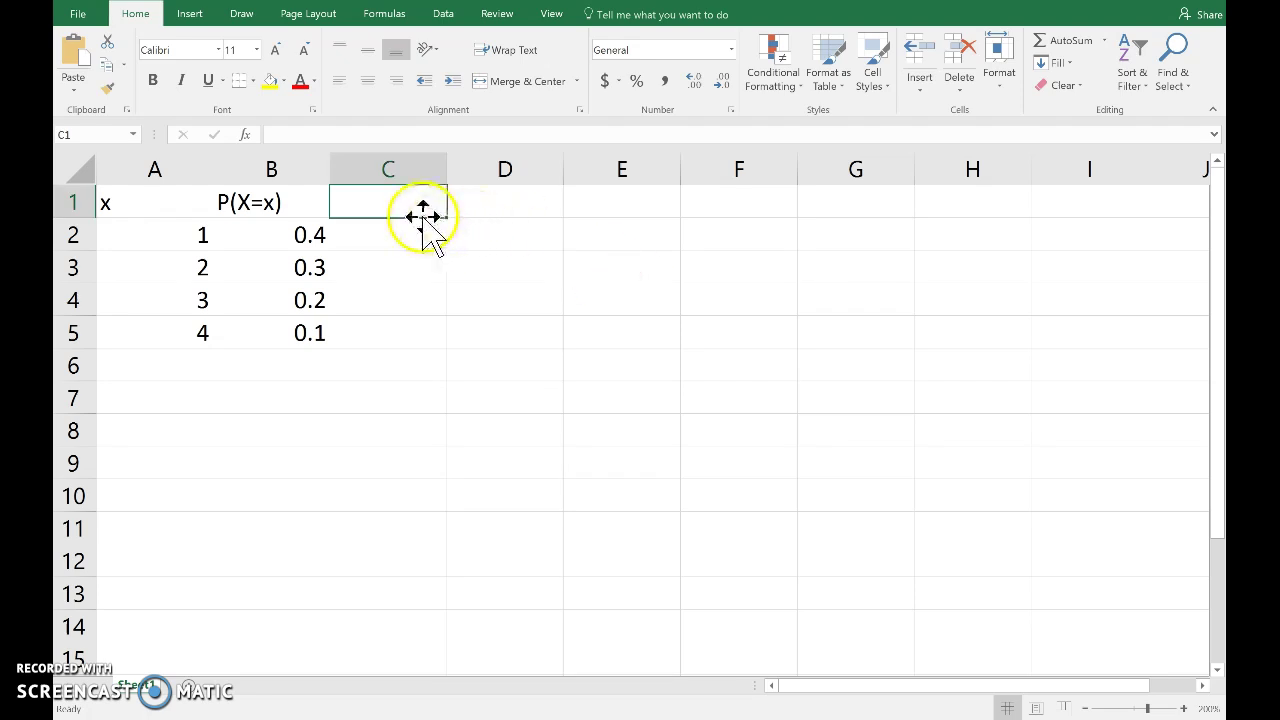
Head column C 'x P(X=x)' and fill =A2*B2 down from C2 to C5.
{"action": "type", "text": "x P(X="}
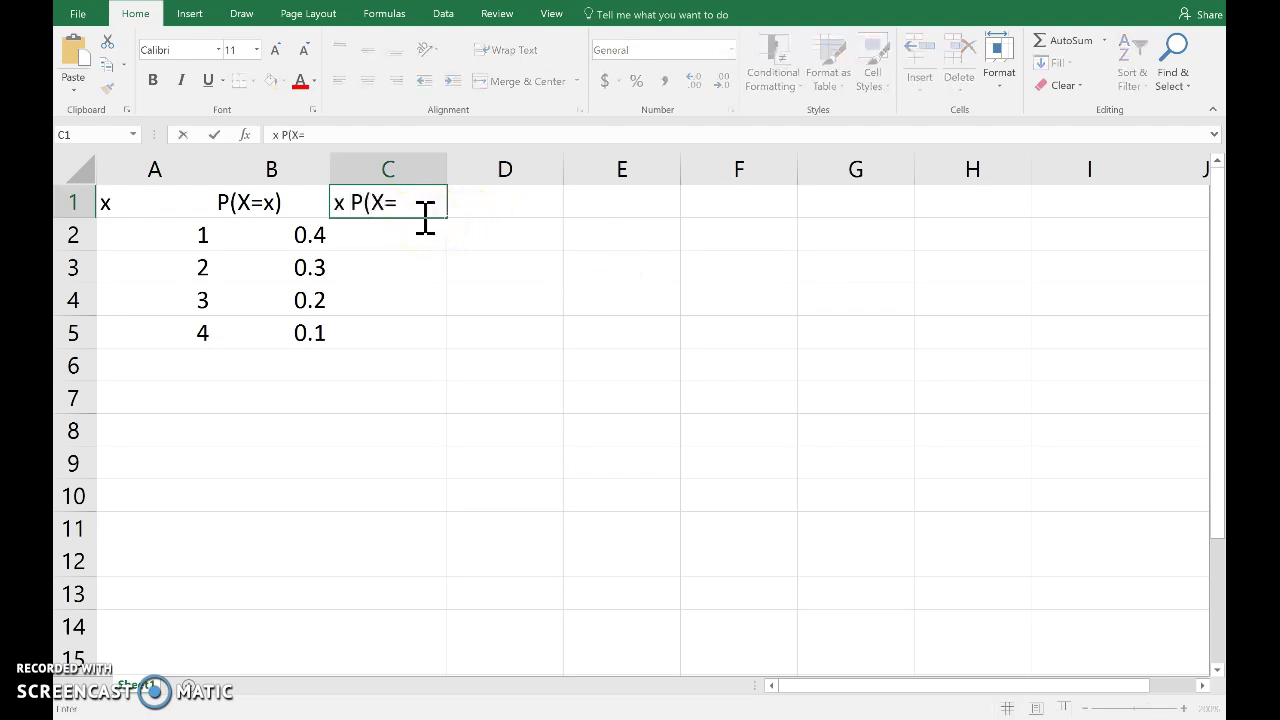
{"action": "type", "text": "x)"}
{"action": "key", "text": "Return"}
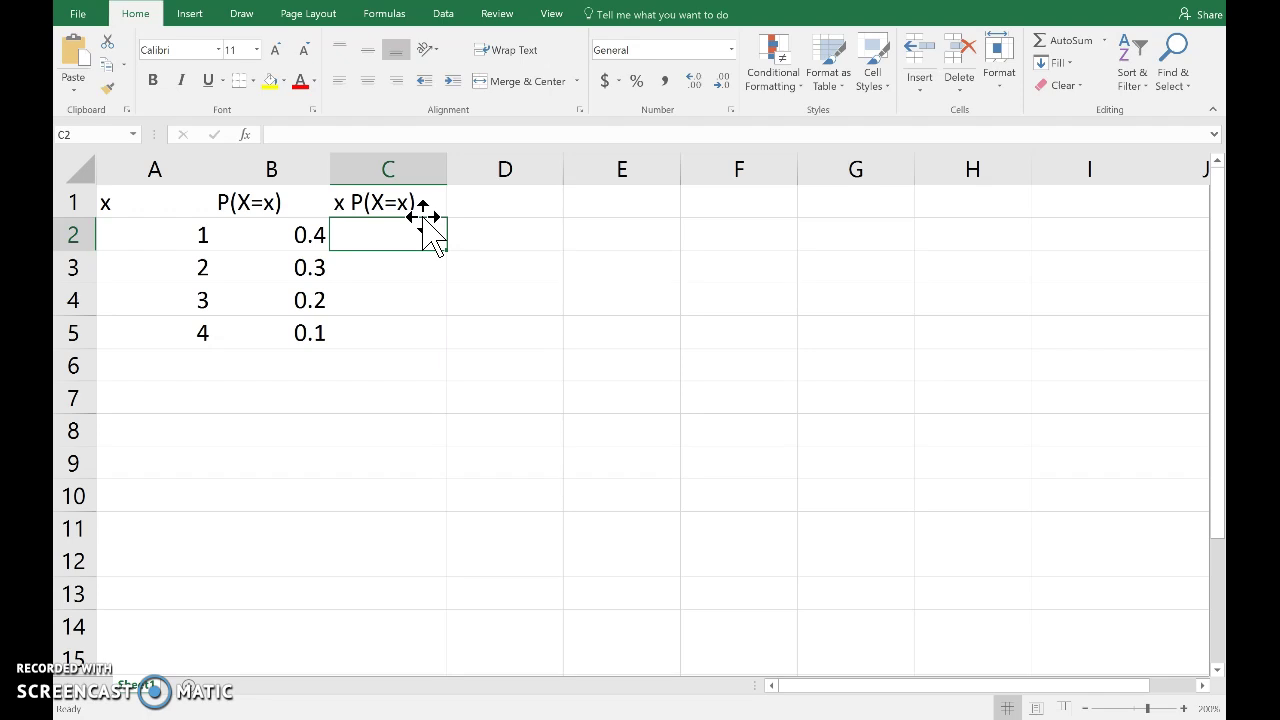
{"action": "type", "text": "="}
{"action": "left_click", "coordinate": [170, 236]}
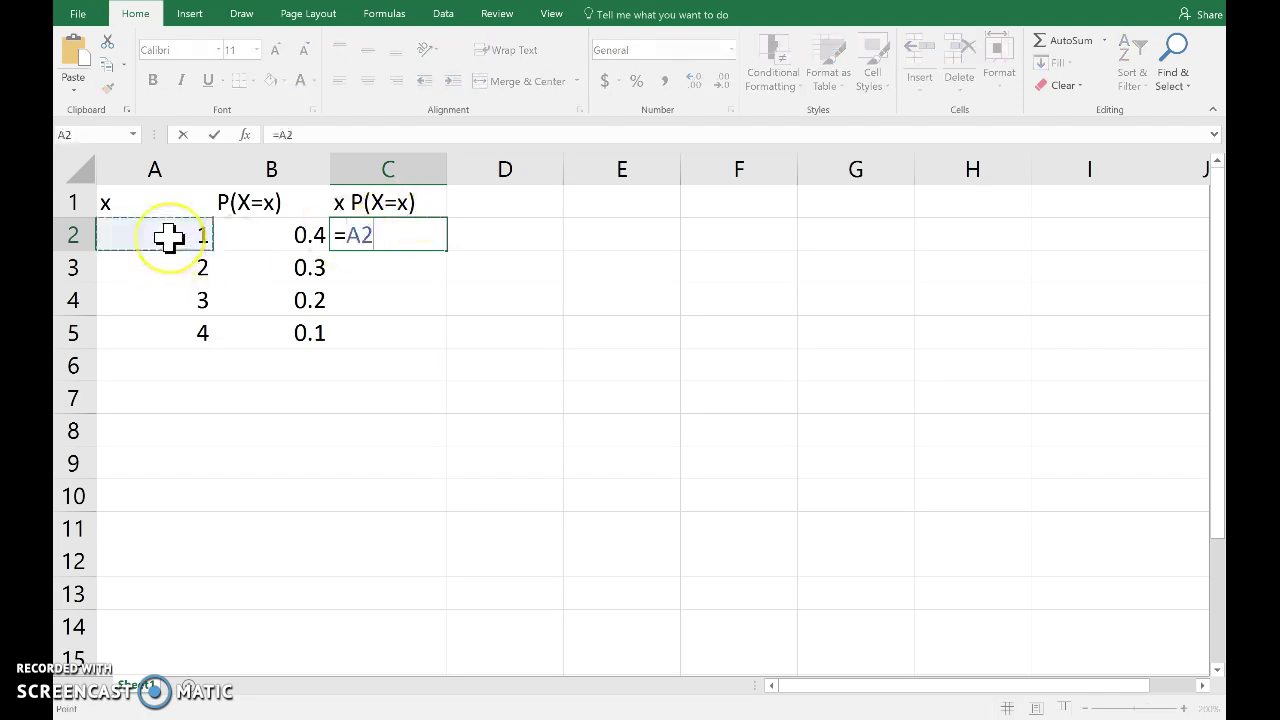
{"action": "type", "text": "*"}
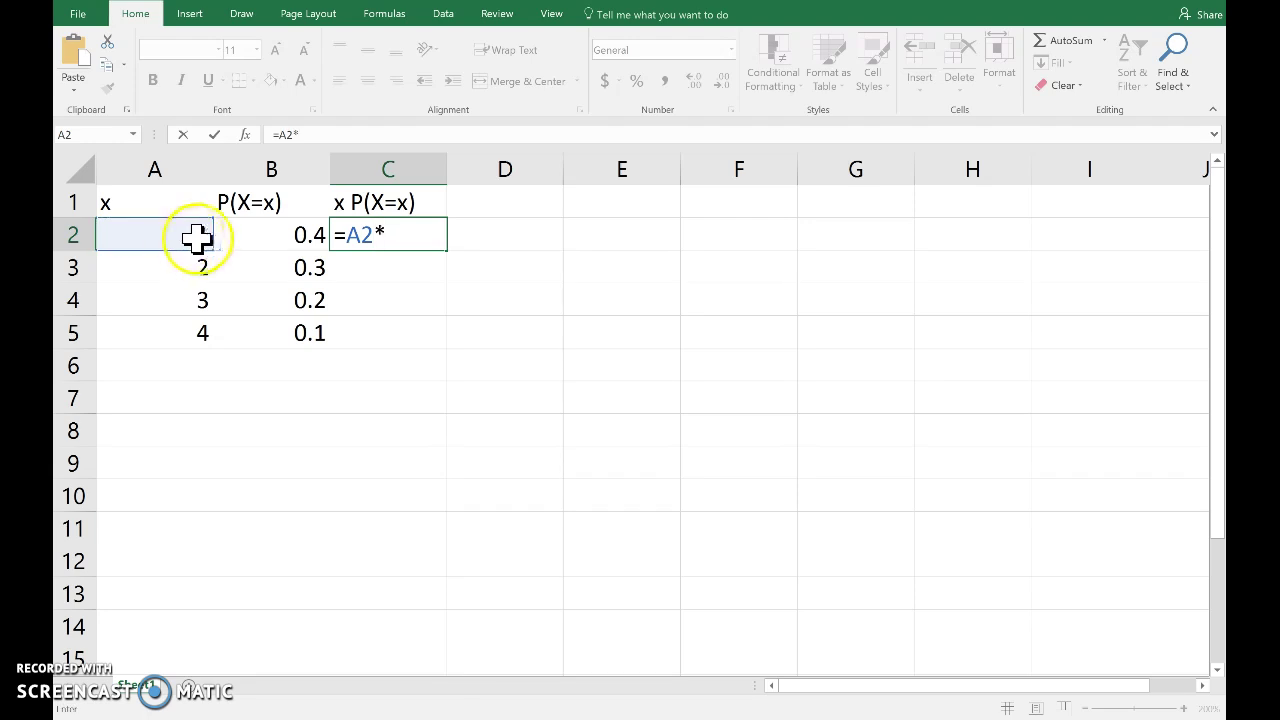
{"action": "left_click", "coordinate": [258, 235]}
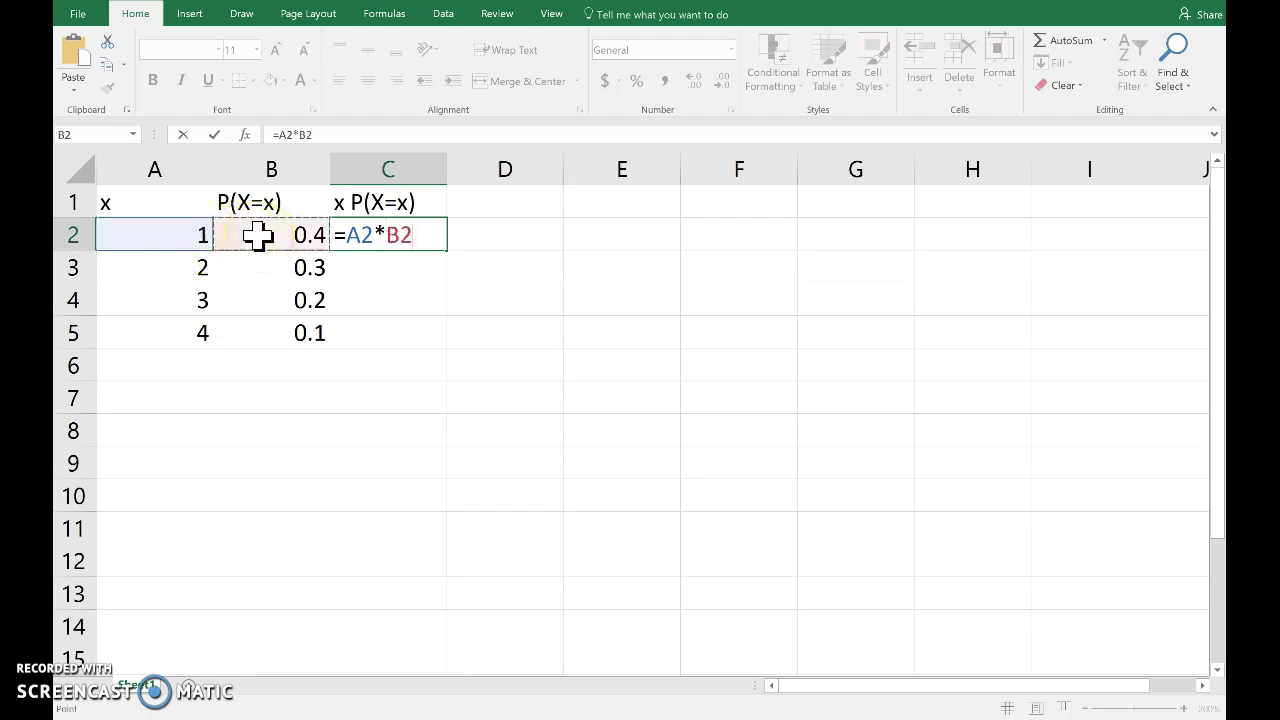
{"action": "key", "text": "Return"}
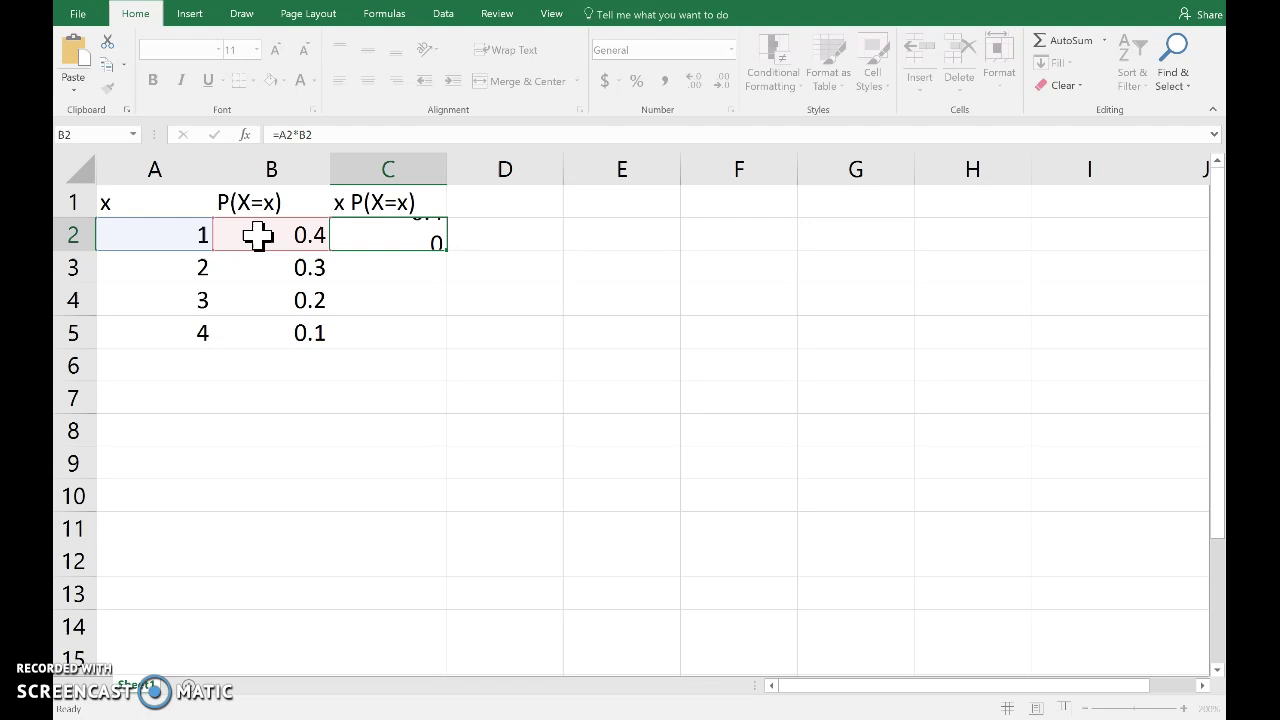
{"action": "left_click", "coordinate": [395, 233]}
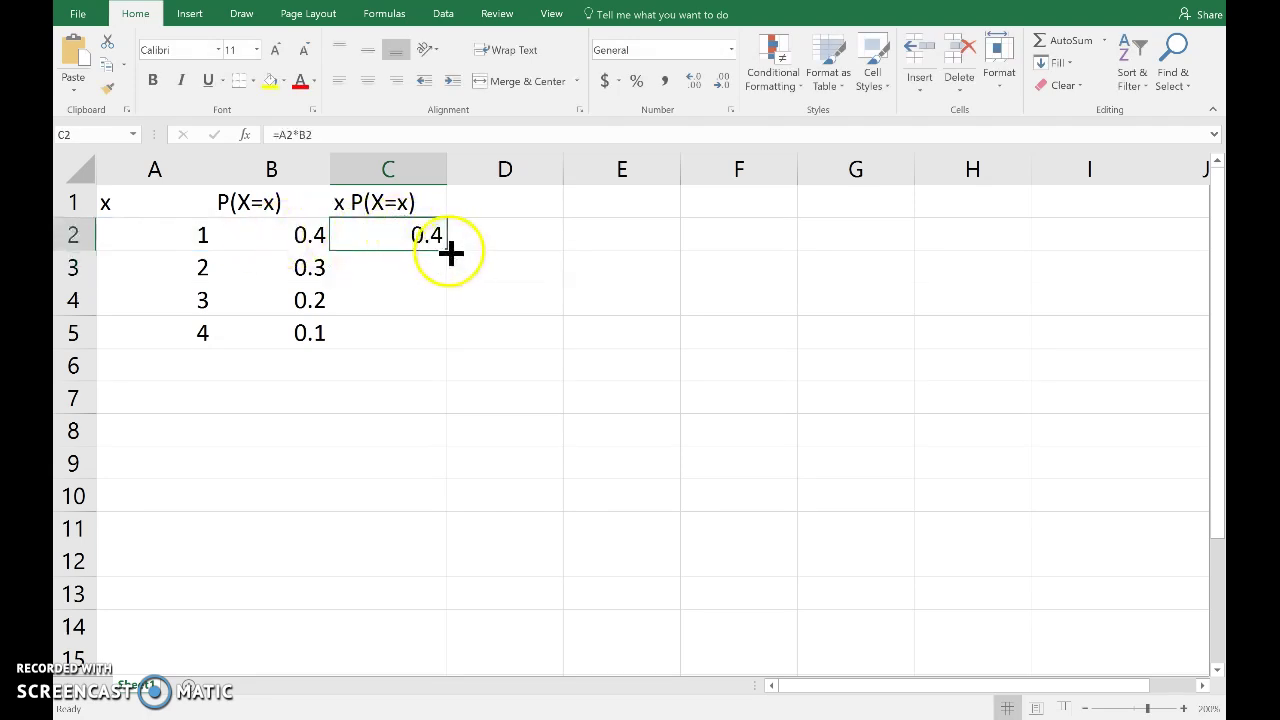
{"action": "left_click_drag", "start_coordinate": [446, 250], "coordinate": [430, 348]}
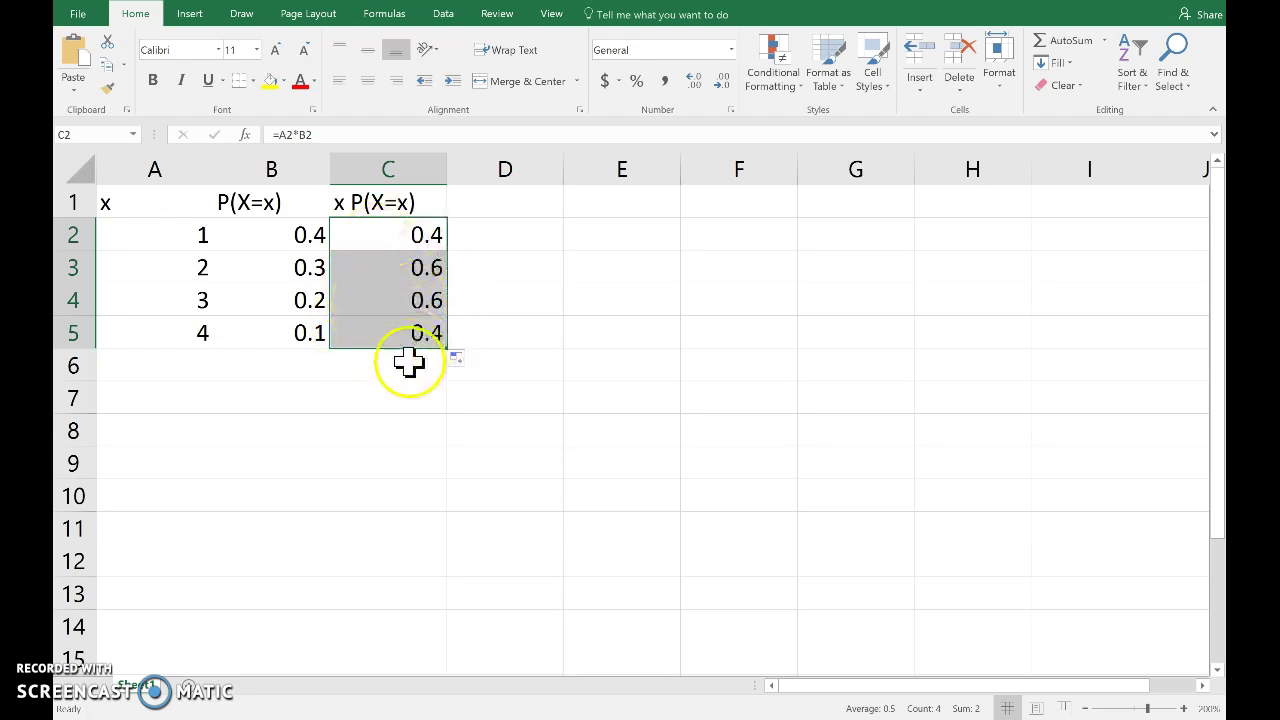
Total C2:C5 with =sum in C6, giving the mean of 2.
{"action": "left_click", "coordinate": [406, 377]}
{"action": "type", "text": "=sum("}
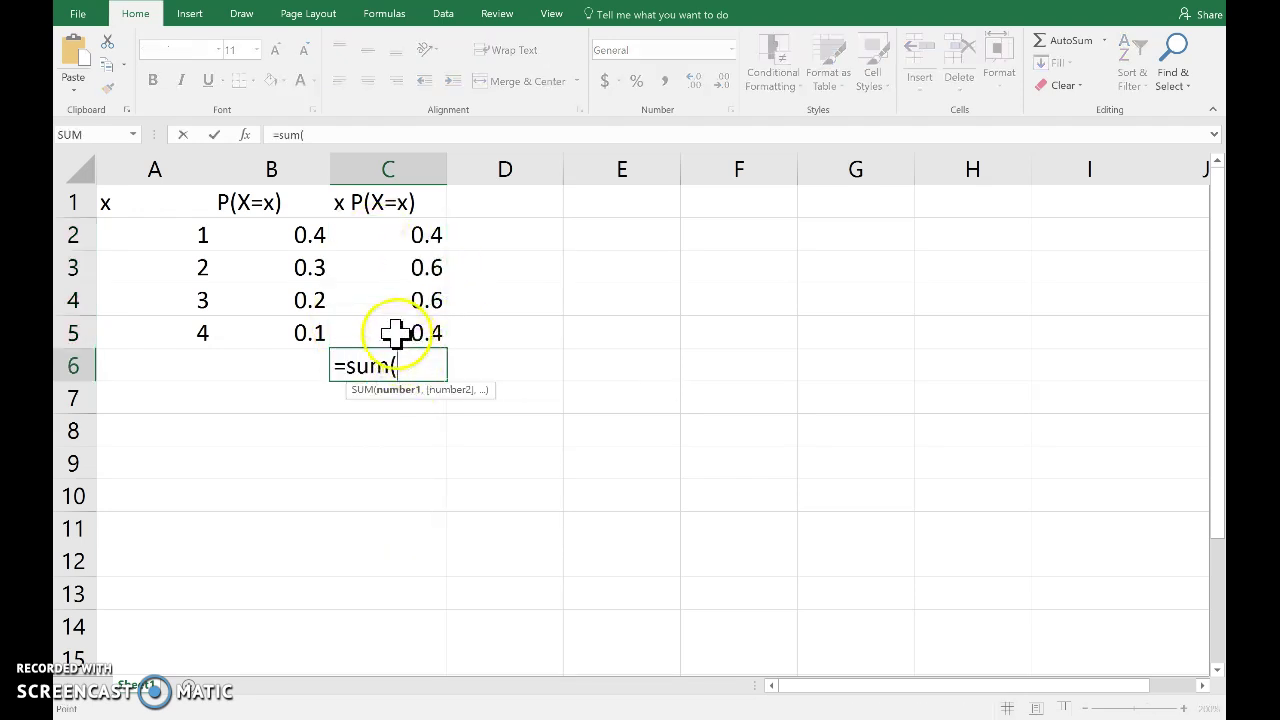
{"action": "left_click_drag", "start_coordinate": [394, 334], "coordinate": [395, 238]}
{"action": "type", "text": ")"}
{"action": "key", "text": "Return"}
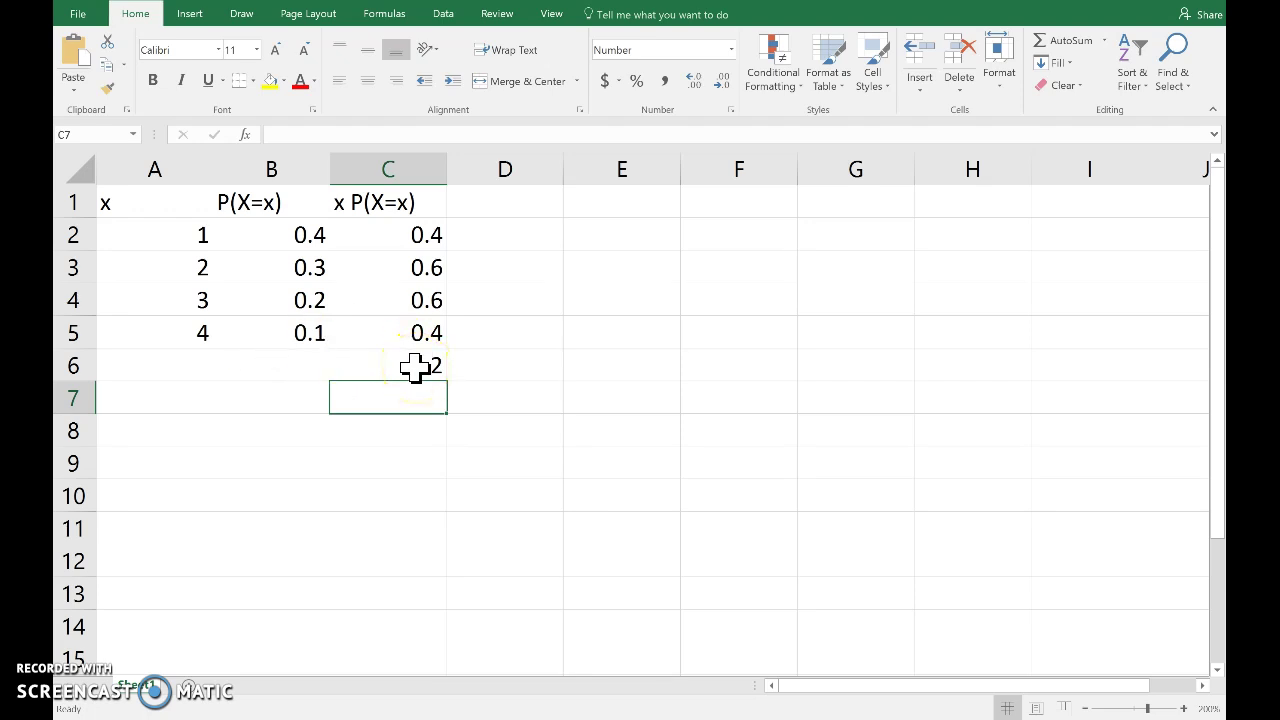
{"action": "key", "text": "alt+Tab"}
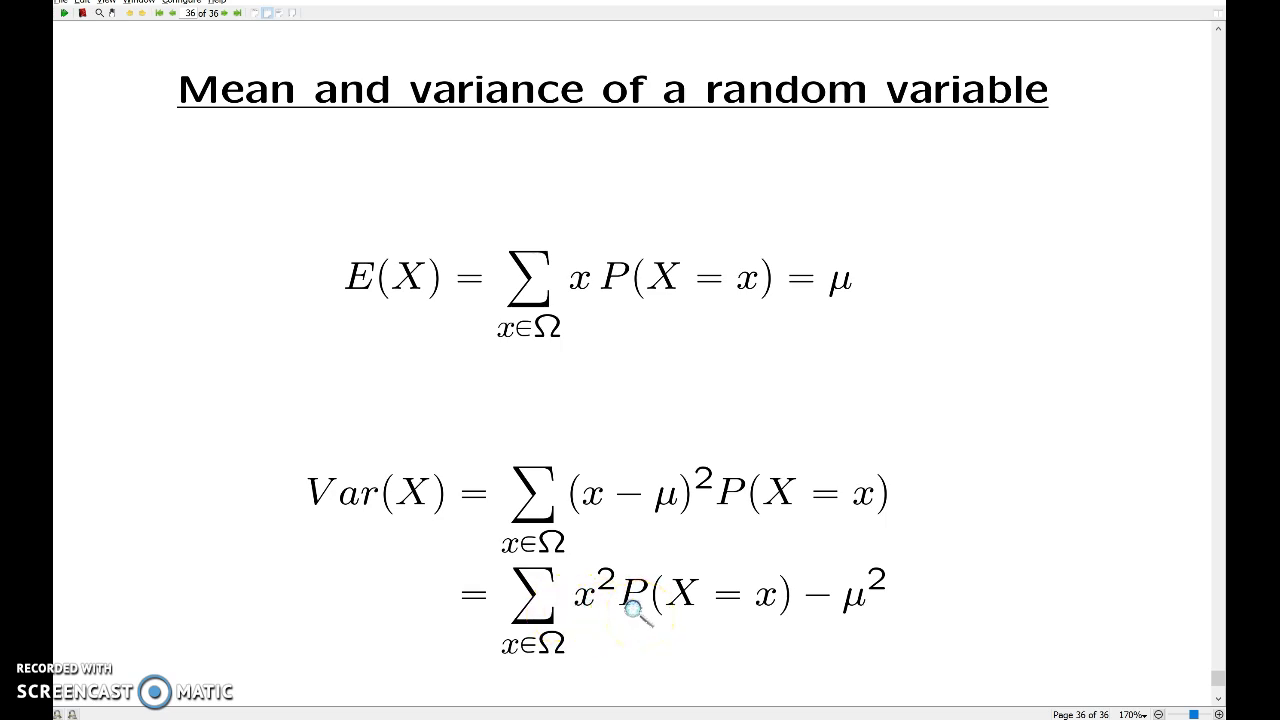
Return to the worksheet and head column D with x^2 P(X=x).
{"action": "key", "text": "alt+Tab"}
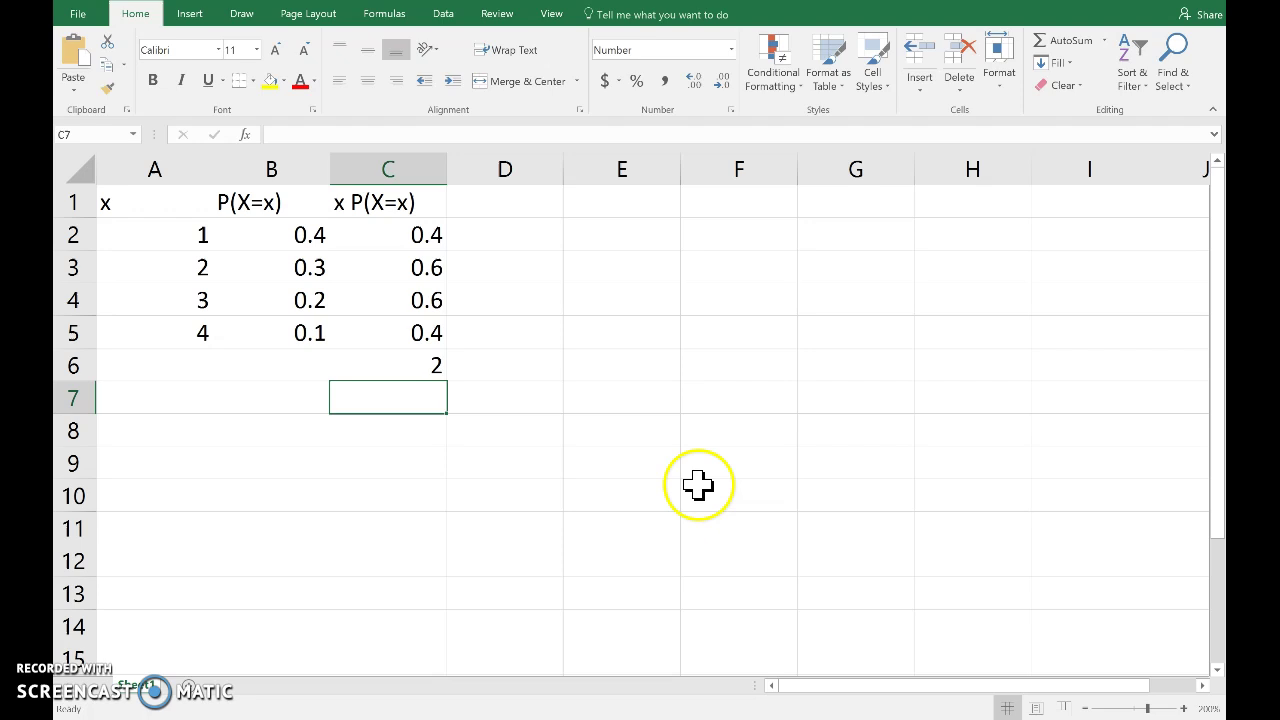
{"action": "left_click", "coordinate": [509, 201]}
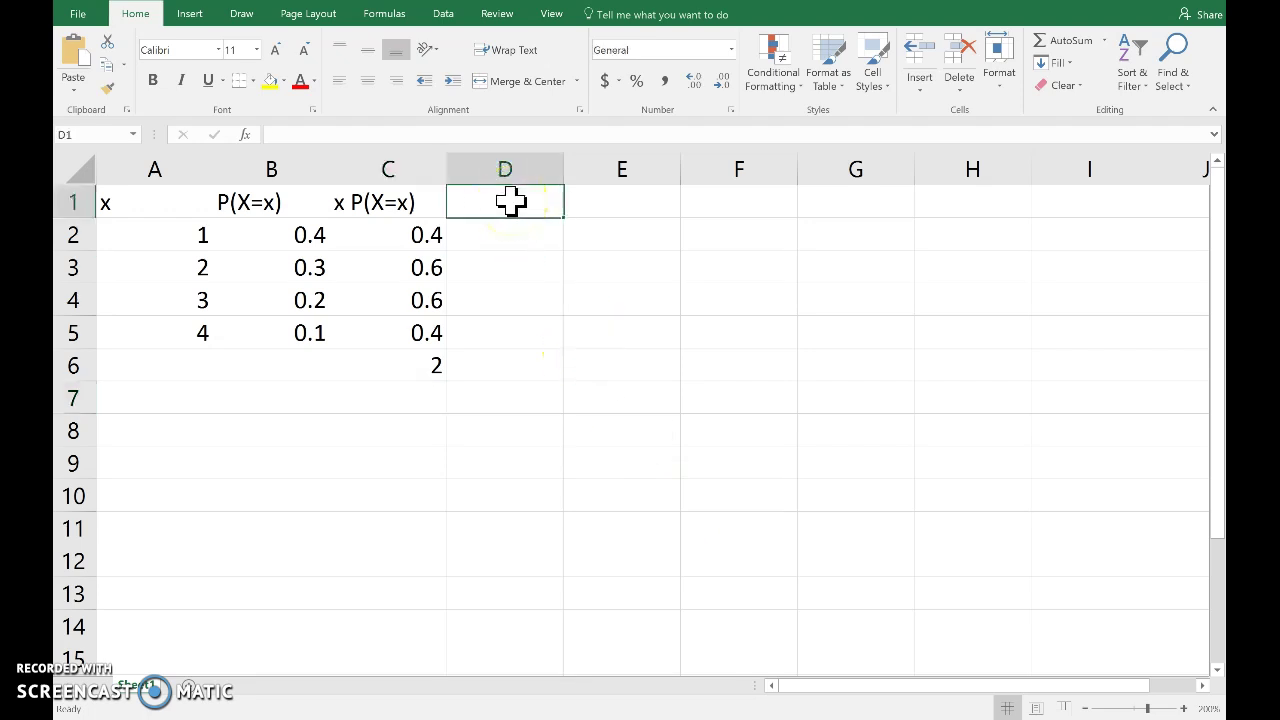
{"action": "type", "text": "x^2 P(X=x"}
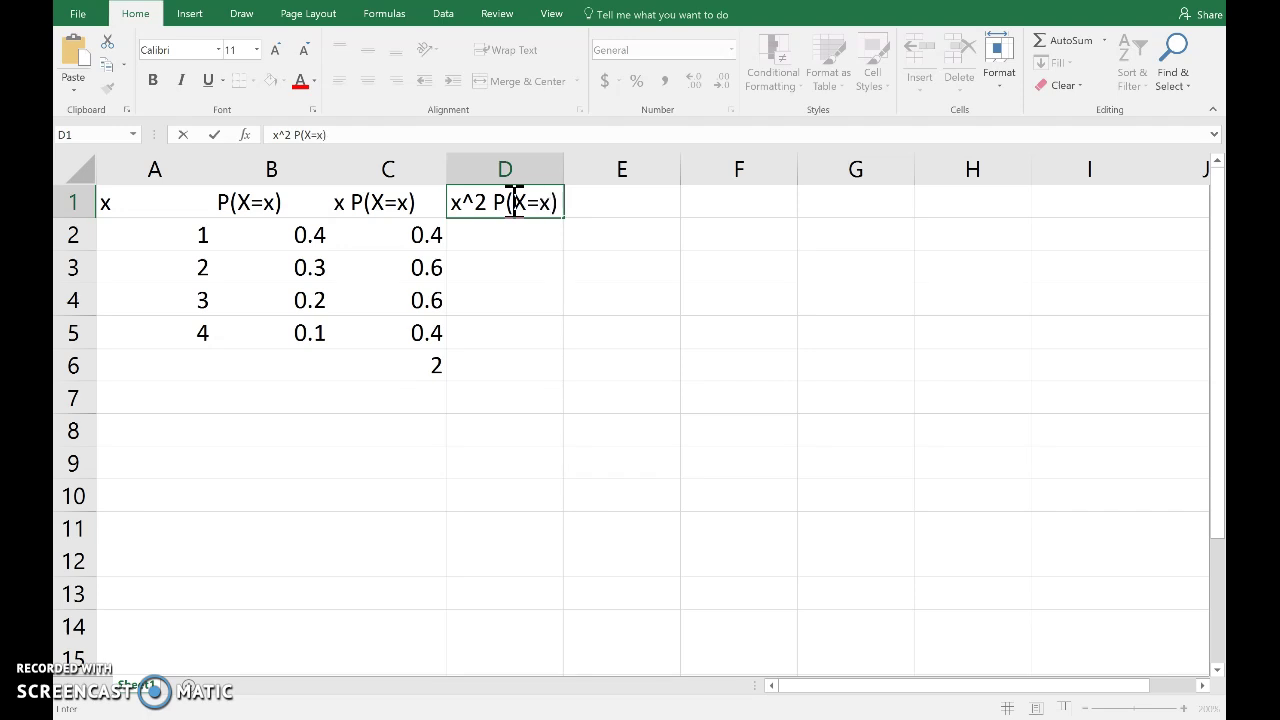
{"action": "key", "text": "Return"}
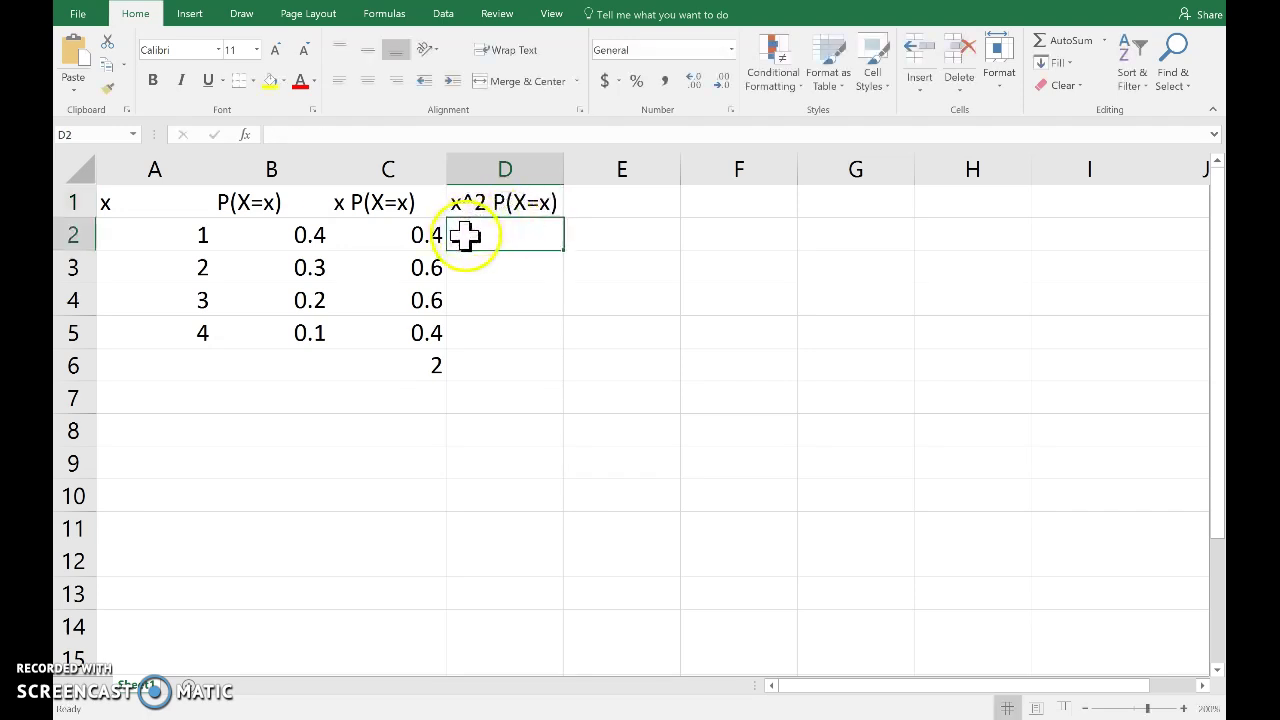
Enter =A2^2*B2 in D2 and fill it to D5, giving 0.4, 1.2, 1.8, 1.6.
{"action": "type", "text": "="}
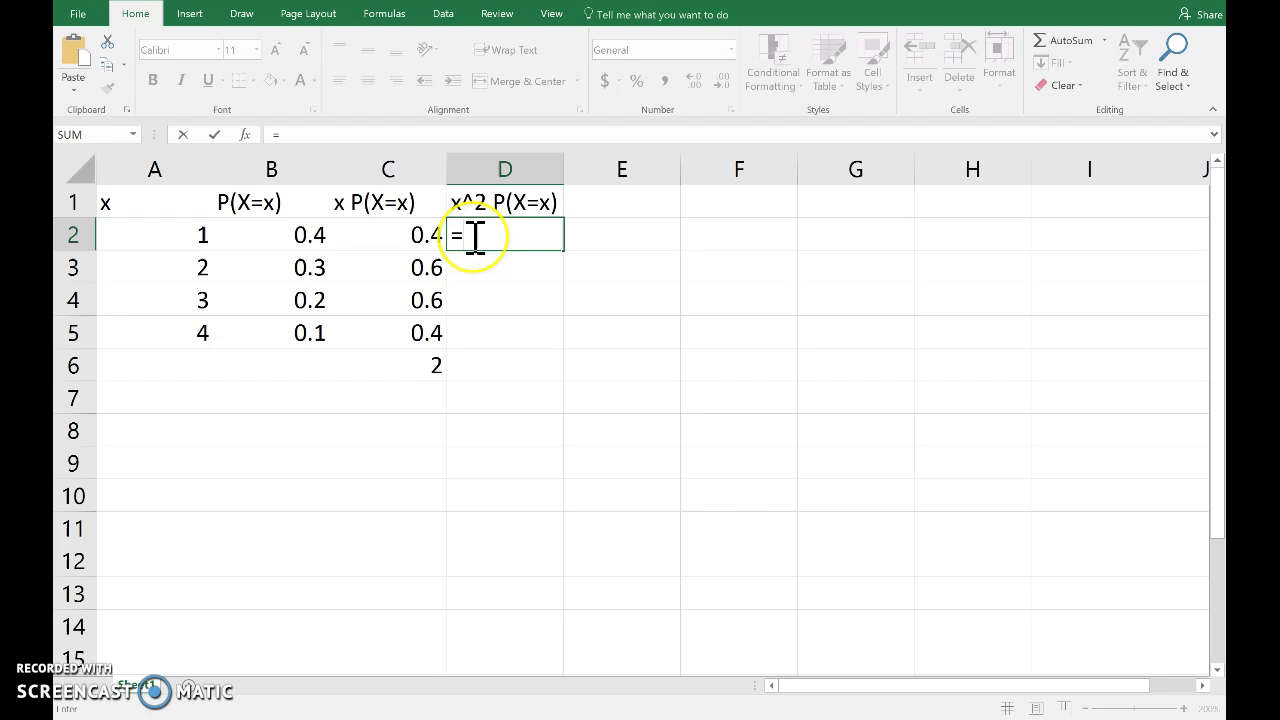
{"action": "left_click", "coordinate": [177, 234]}
{"action": "type", "text": "^"}
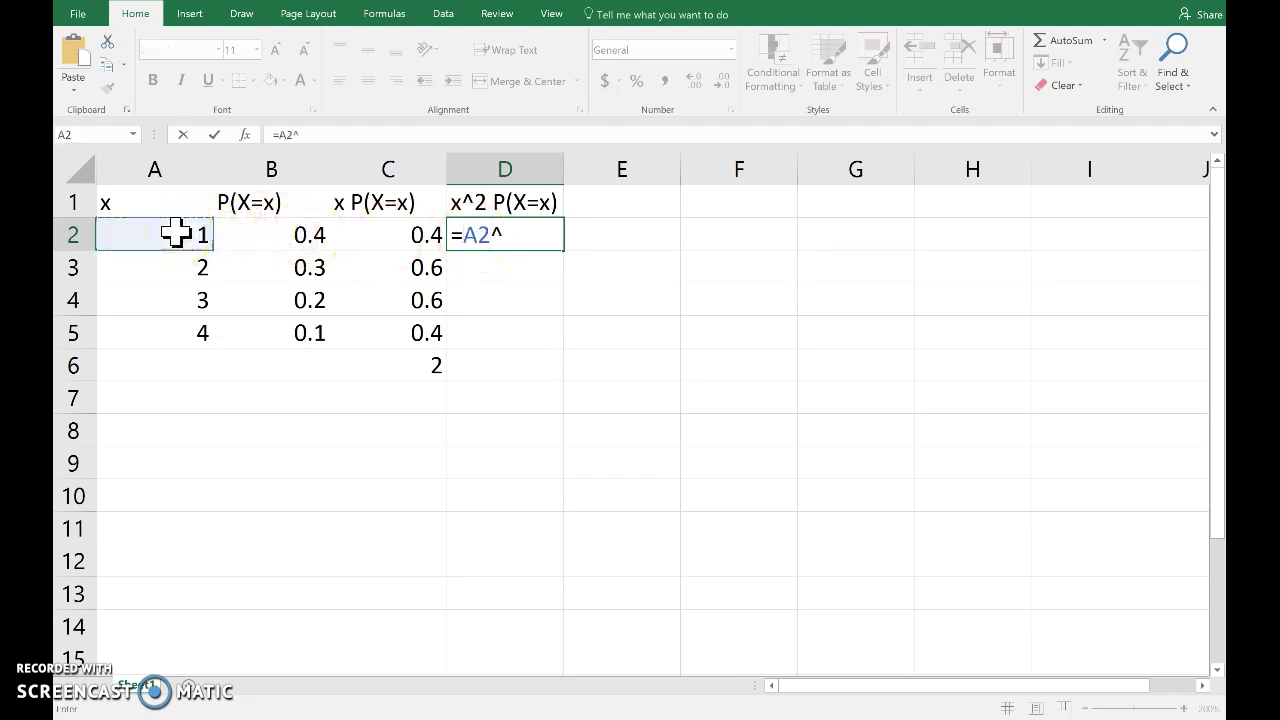
{"action": "type", "text": "2*"}
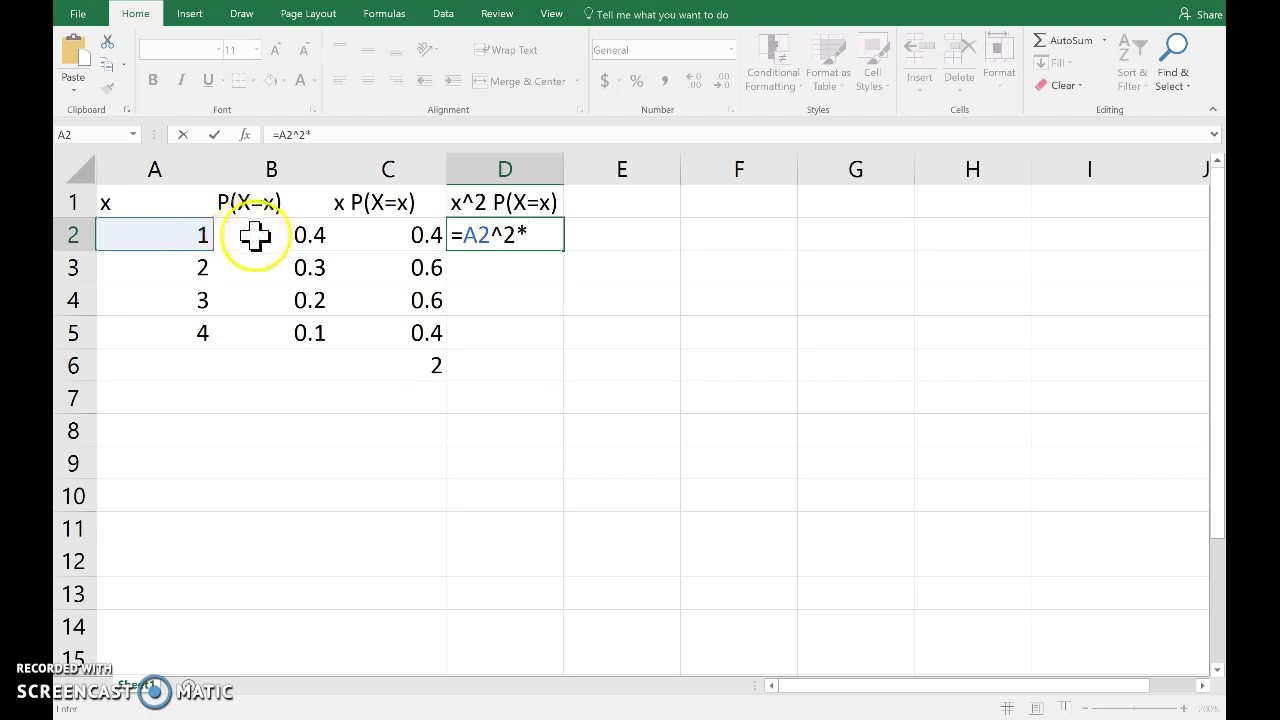
{"action": "left_click", "coordinate": [263, 235]}
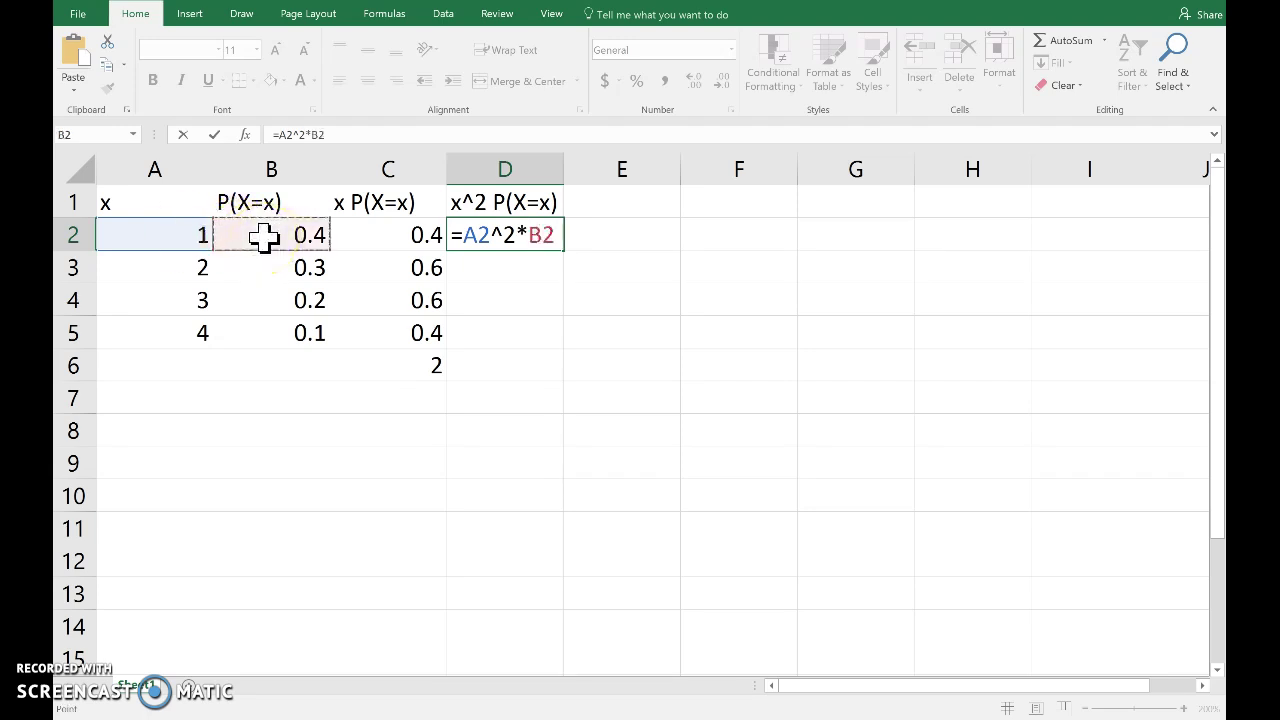
{"action": "key", "text": "Return"}
{"action": "left_click", "coordinate": [510, 235]}
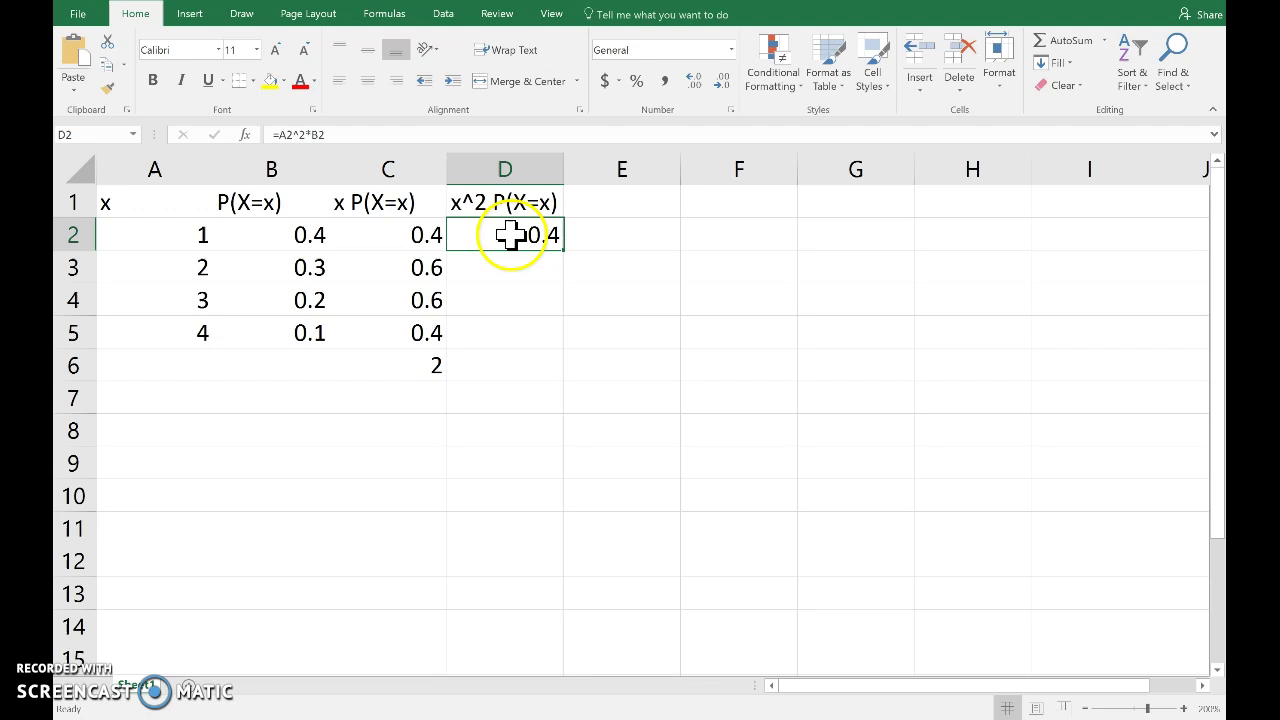
{"action": "left_click_drag", "start_coordinate": [567, 249], "coordinate": [543, 340]}
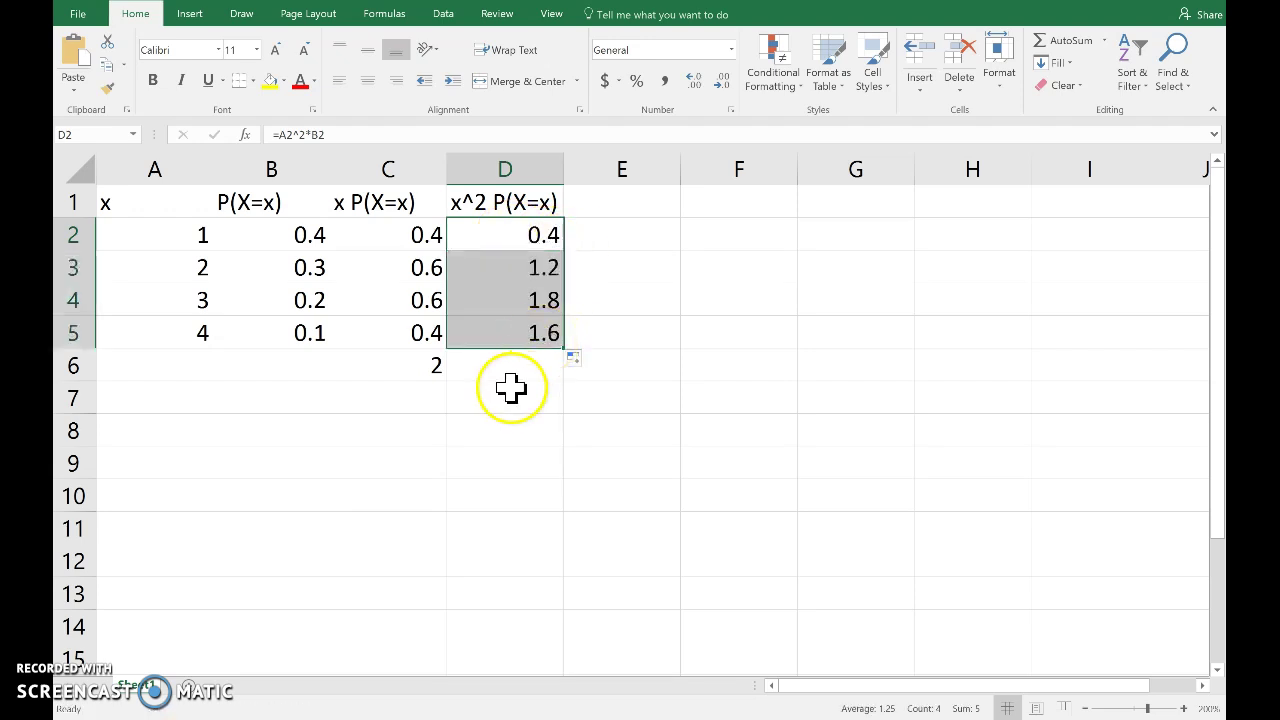
{"action": "left_click", "coordinate": [518, 370]}
Enter =sum(D2:D5)-C6^2 in D6, giving a variance of 1.
{"action": "type", "text": "=s9"}
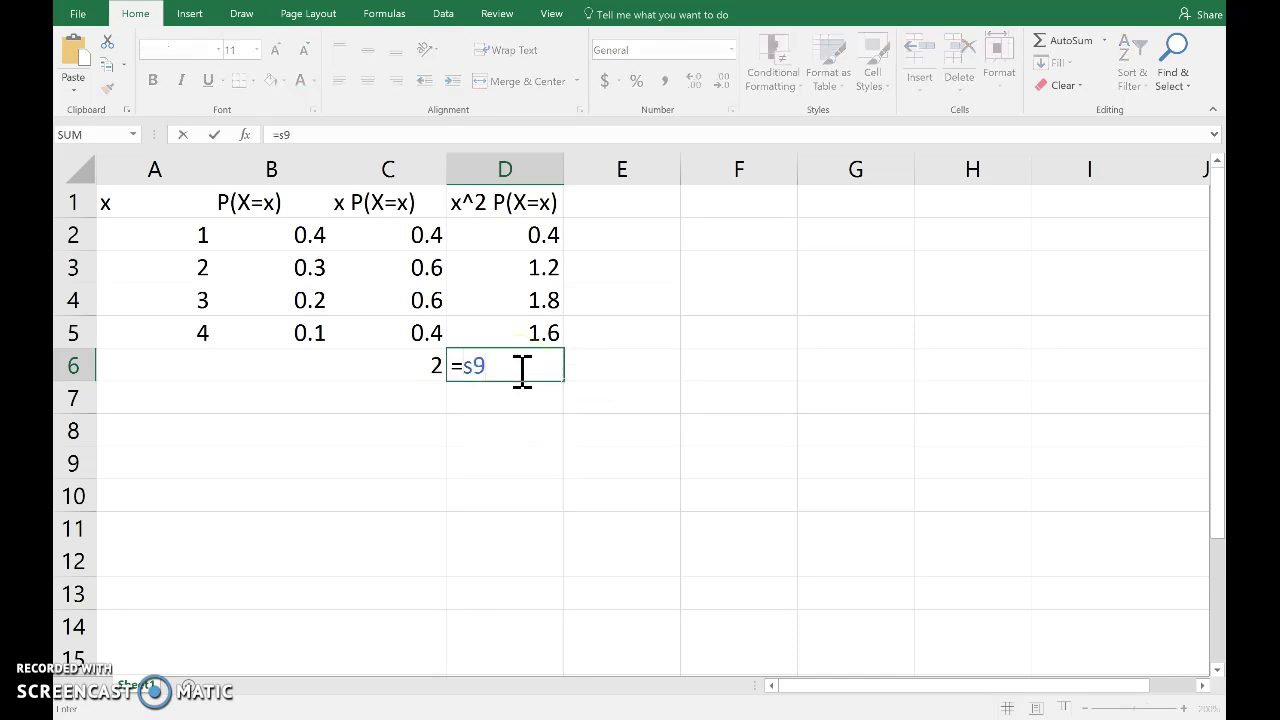
{"action": "key", "text": "BackSpace"}
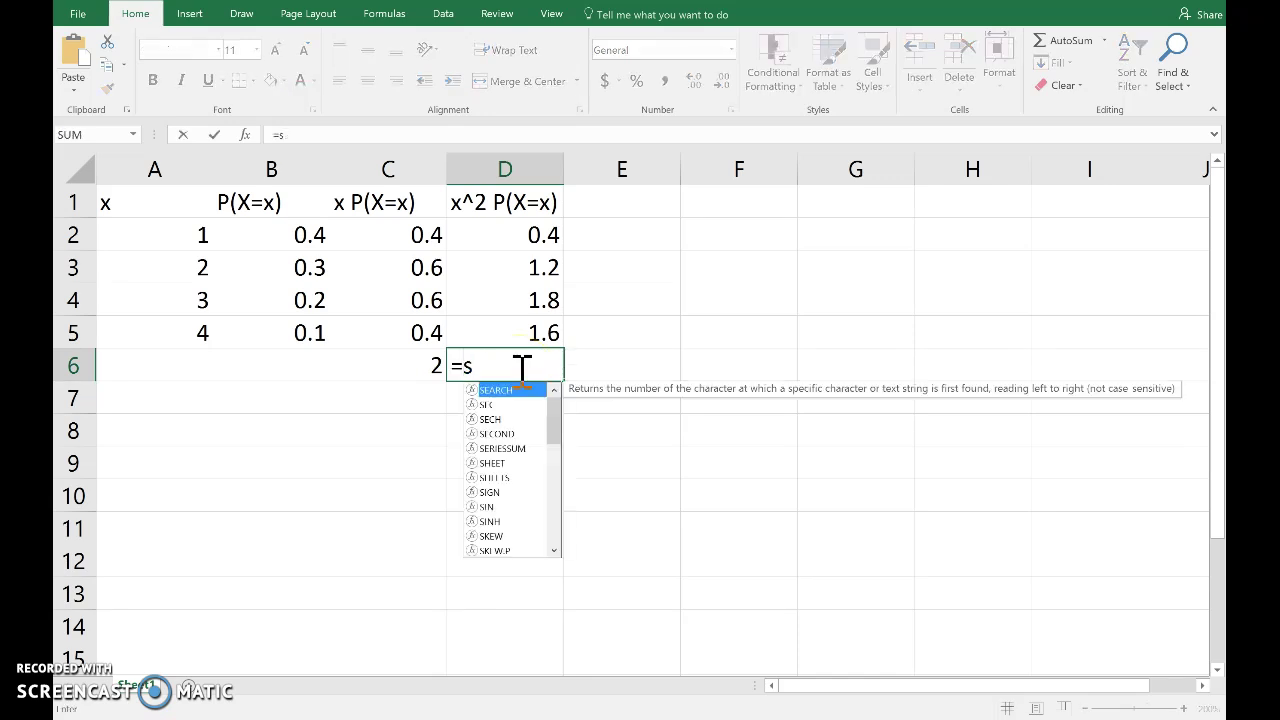
{"action": "type", "text": "um("}
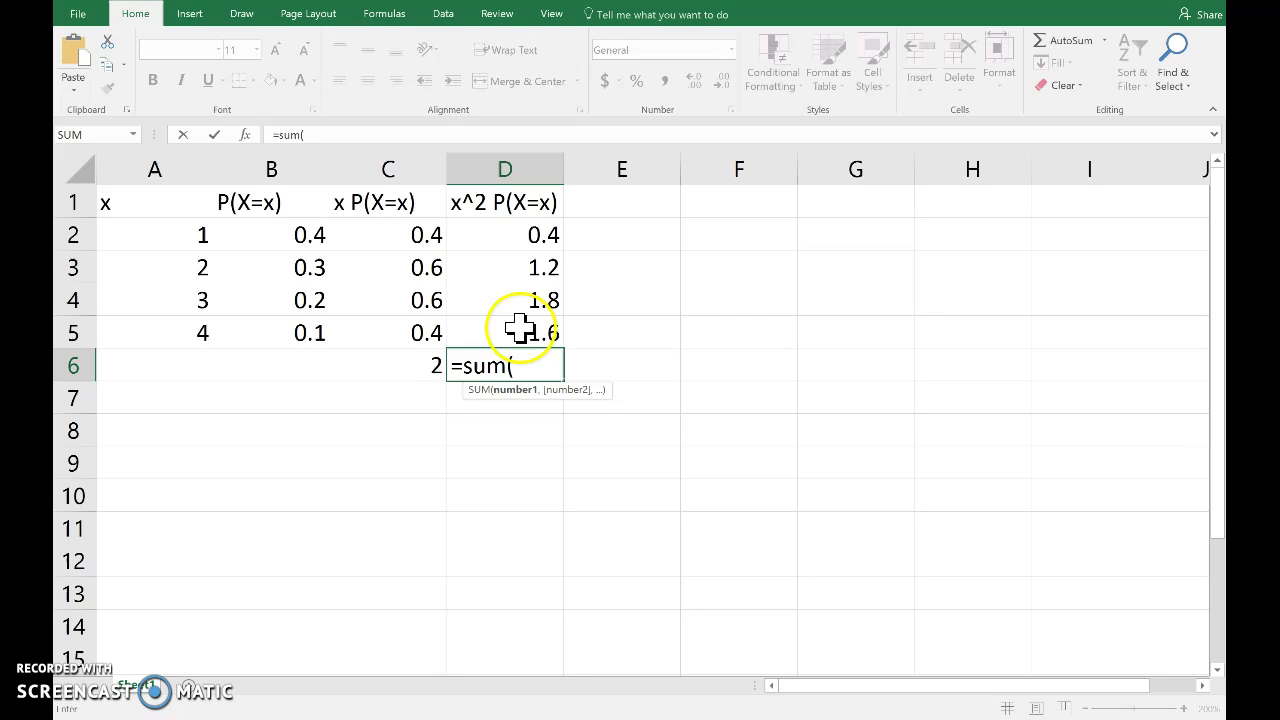
{"action": "left_click_drag", "start_coordinate": [508, 232], "coordinate": [505, 332]}
{"action": "type", "text": ")-"}
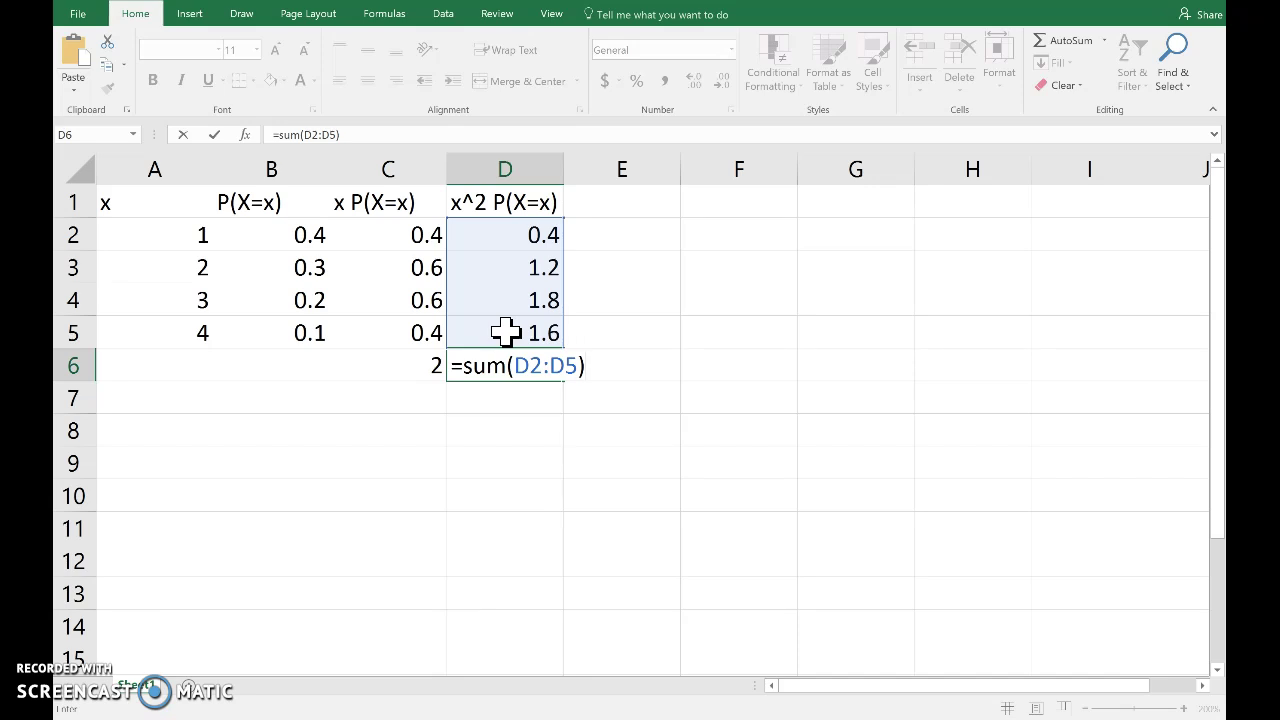
{"action": "left_click", "coordinate": [425, 365]}
{"action": "type", "text": "^2"}
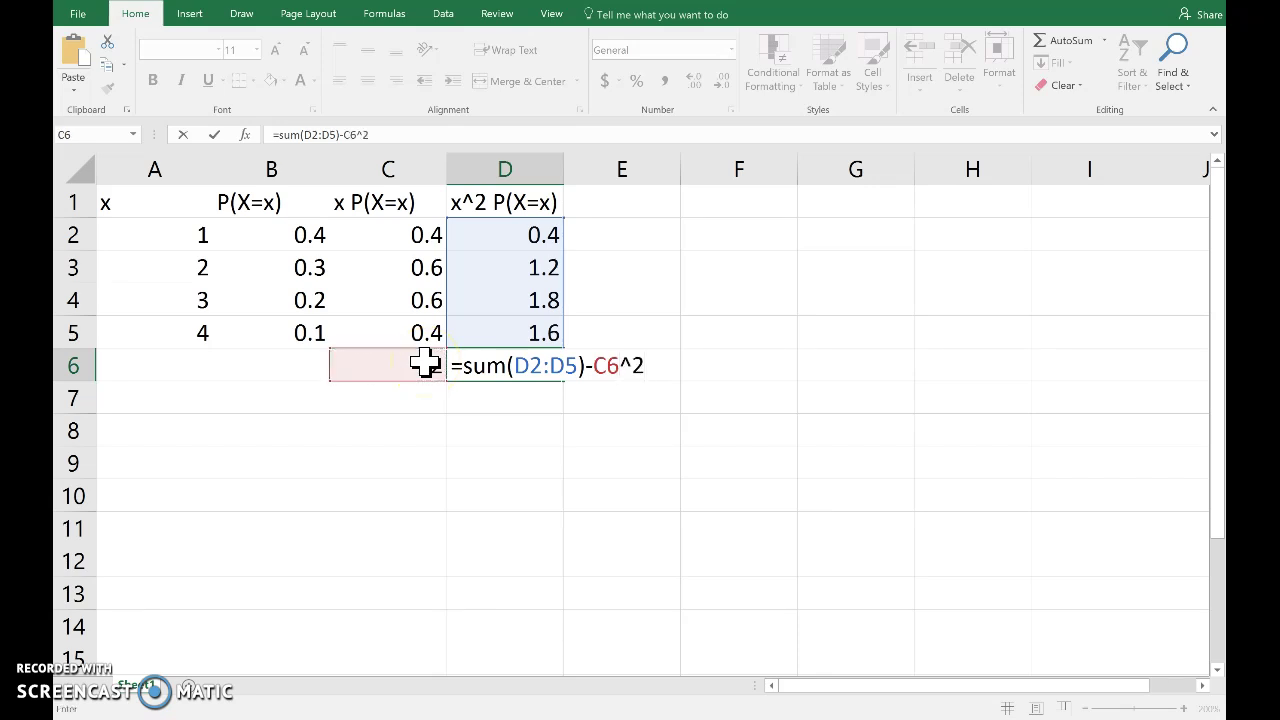
{"action": "key", "text": "Return"}
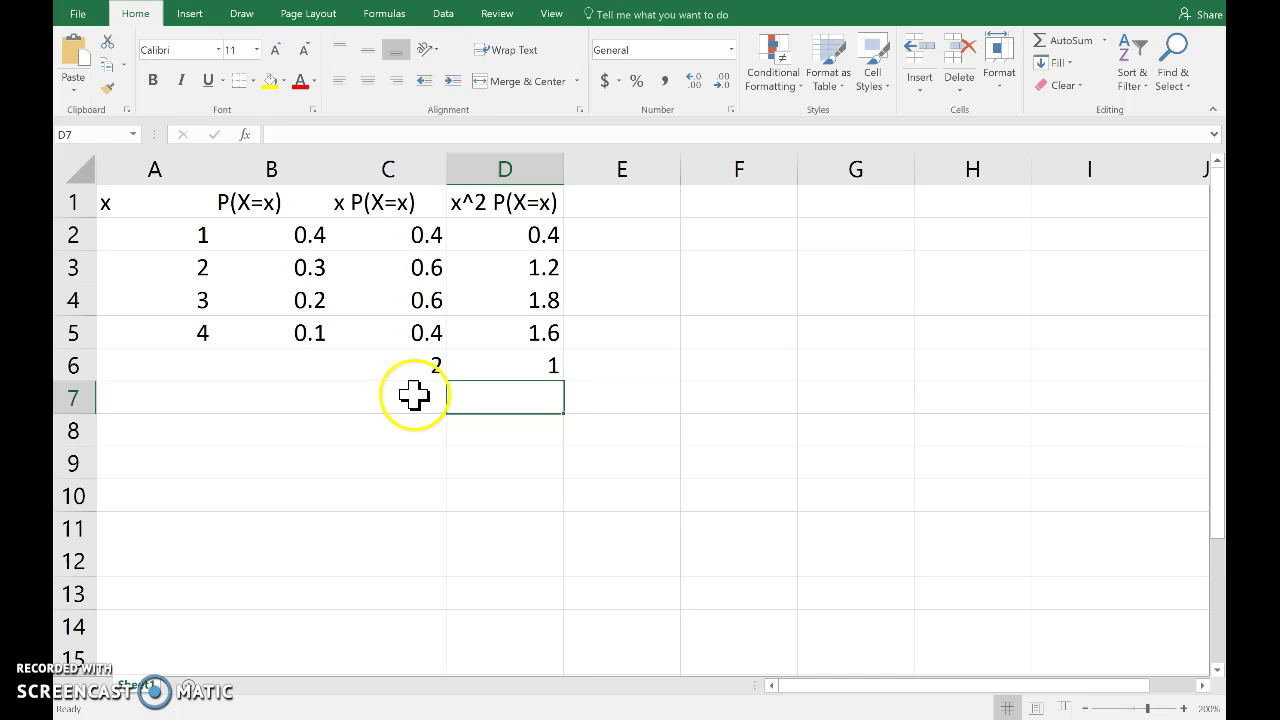
Label C7 as E(X) and D7 as Var(X).
{"action": "left_click", "coordinate": [414, 395]}
{"action": "type", "text": "E(X)"}
{"action": "key", "text": "Tab"}
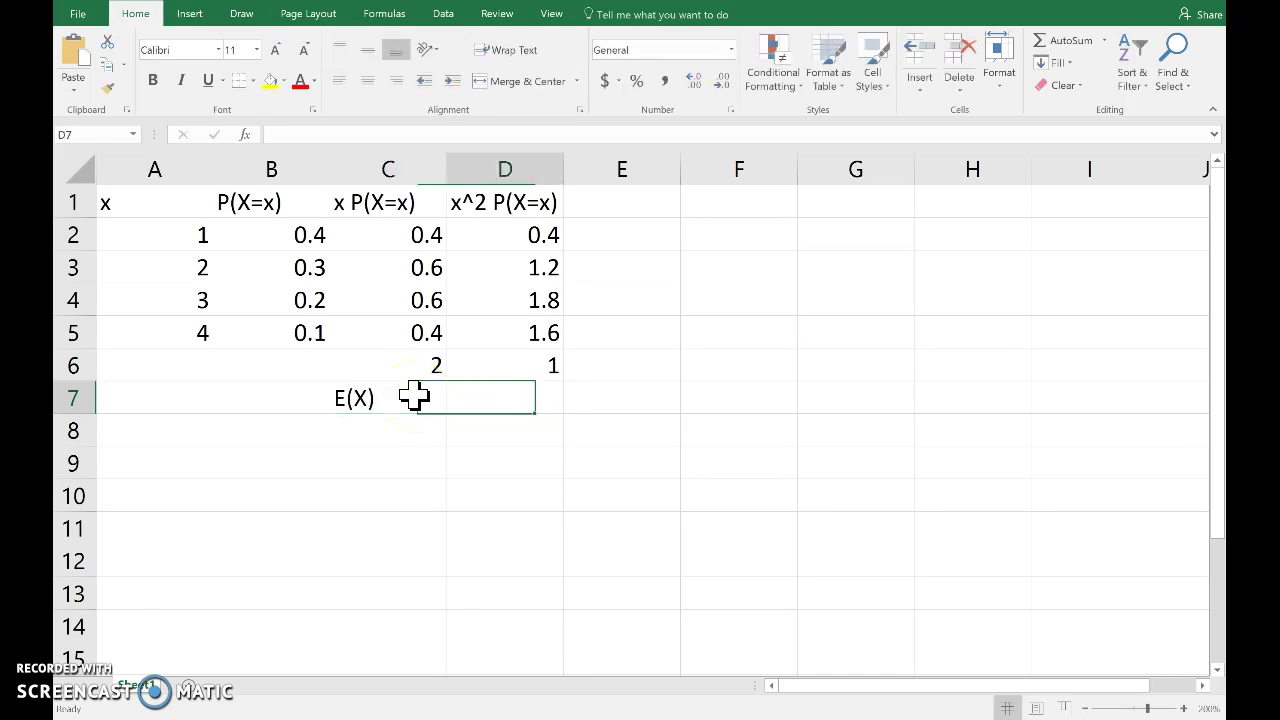
{"action": "type", "text": "Var(X"}
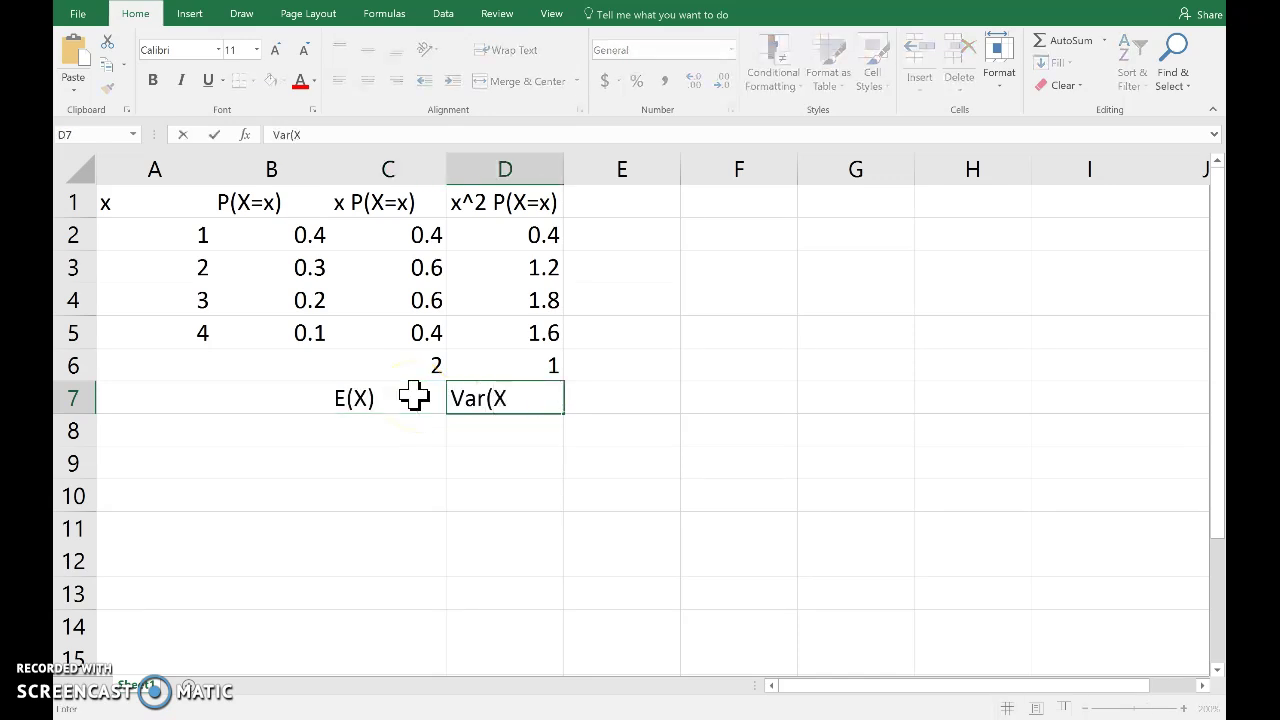
{"action": "key", "text": "Return"}
Review D6's variance formula and compare it against the lecture slides.
{"action": "left_click", "coordinate": [511, 366]}
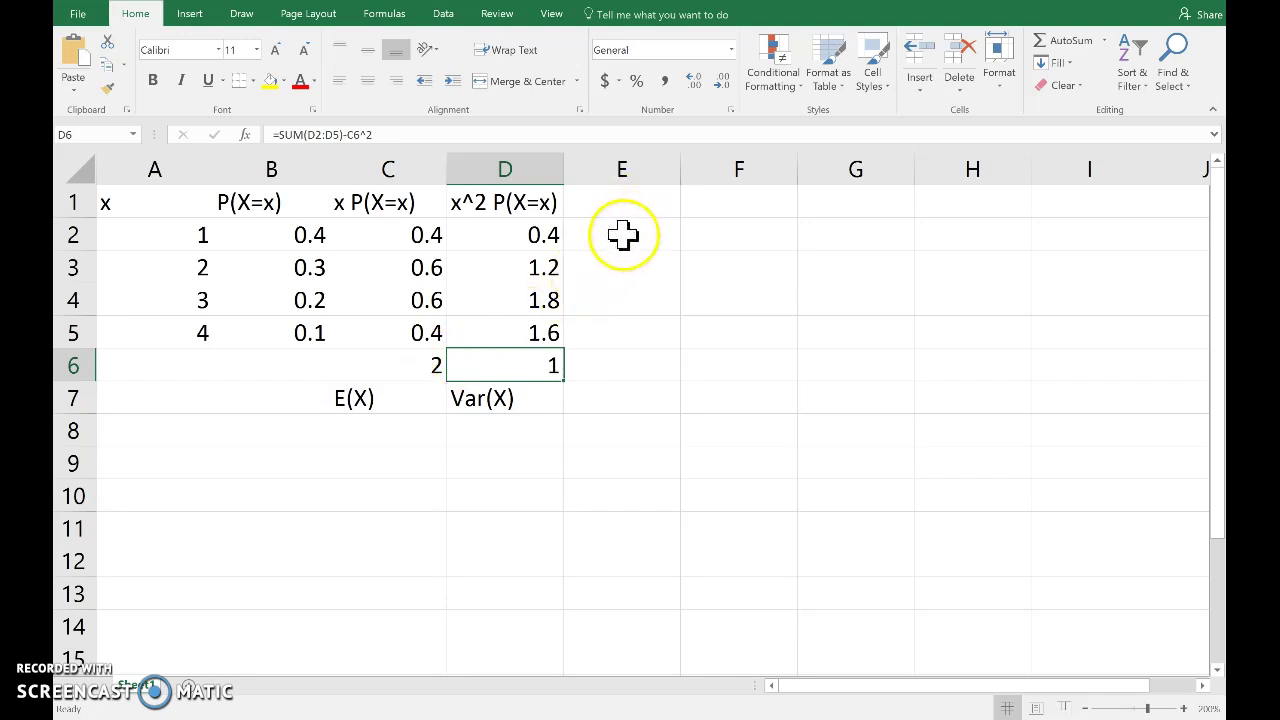
{"action": "key", "text": "alt+Tab"}
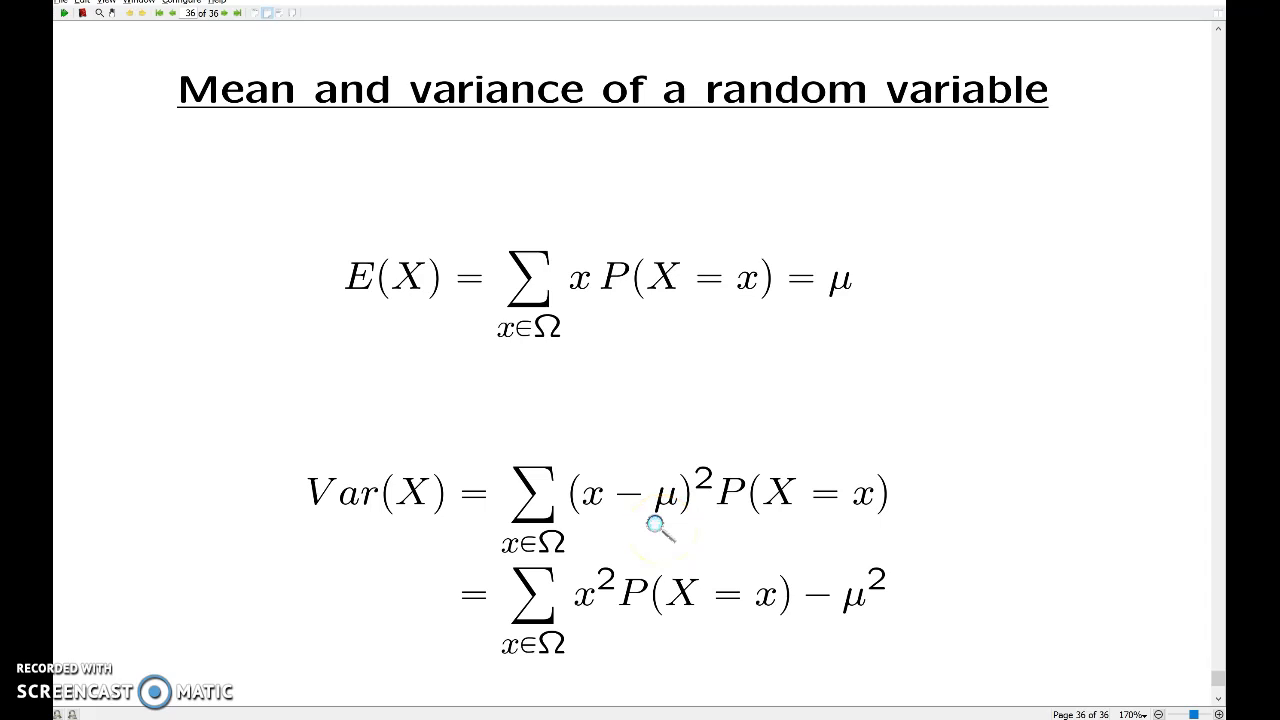
{"action": "key", "text": "alt+Tab"}
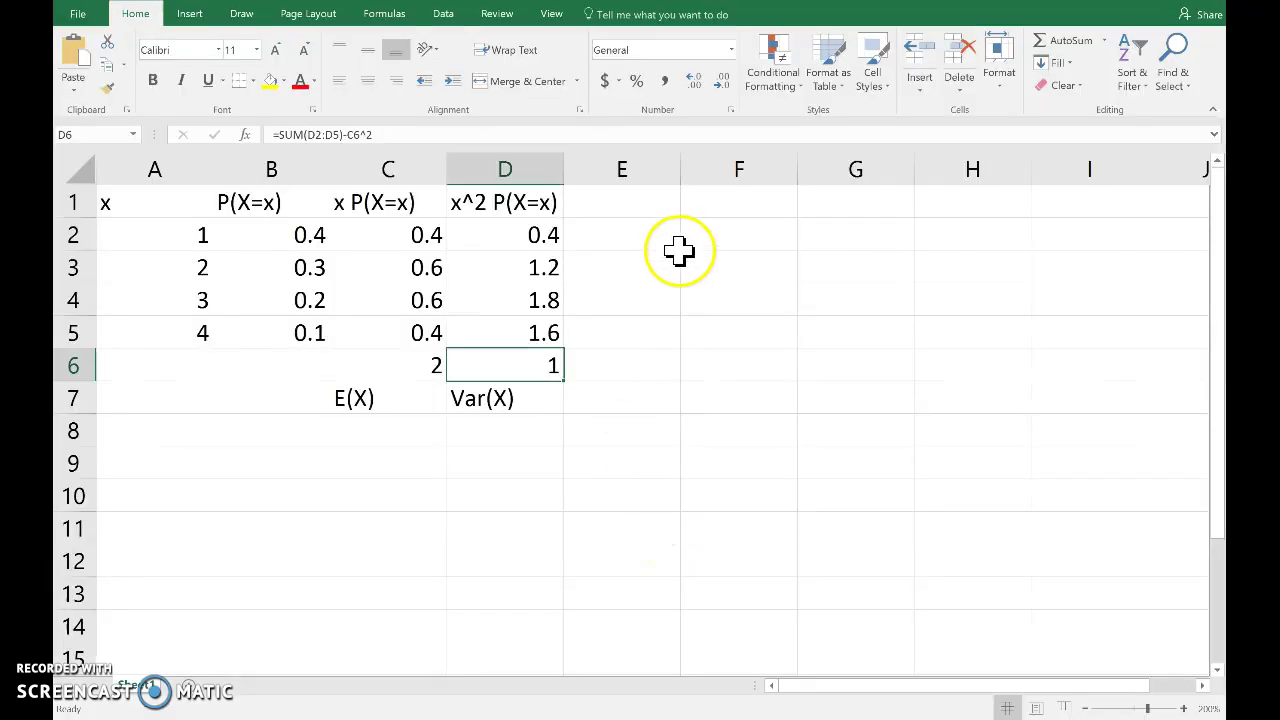
Head column E with (x - mu)^2 P(X=x).
{"action": "left_click", "coordinate": [619, 202]}
{"action": "type", "text": "("}
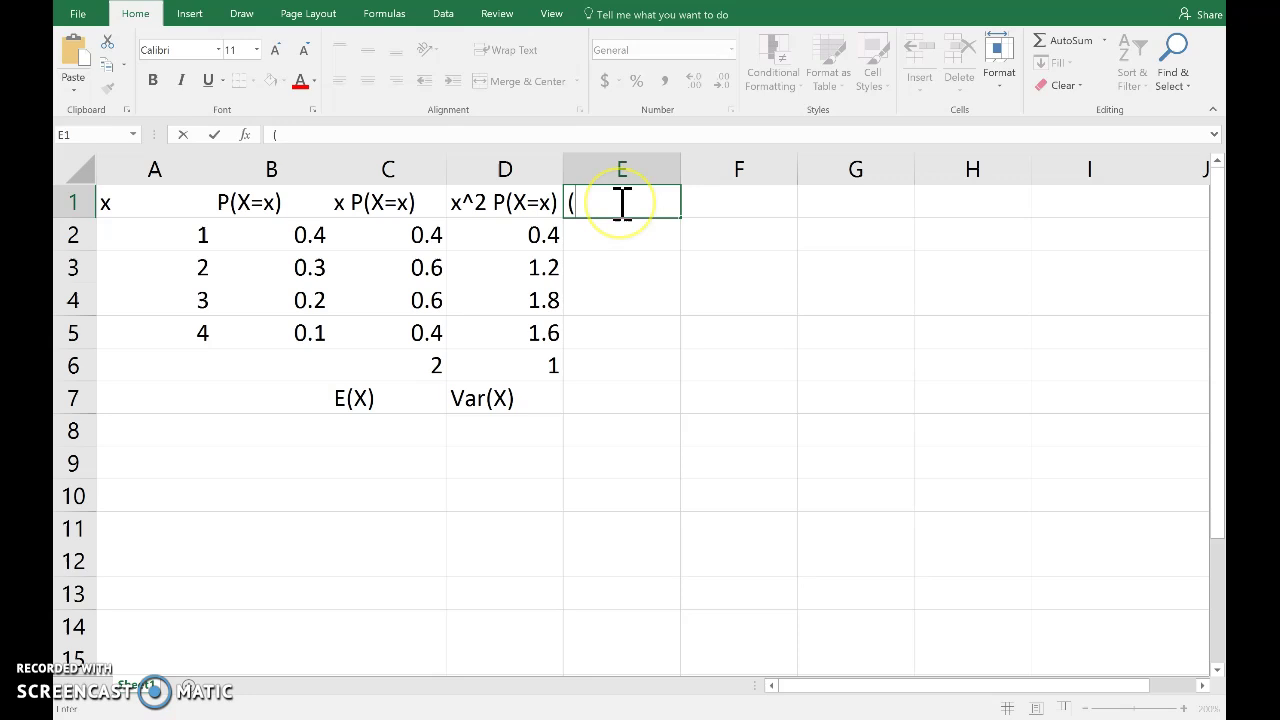
{"action": "type", "text": "x - mu)^2"}
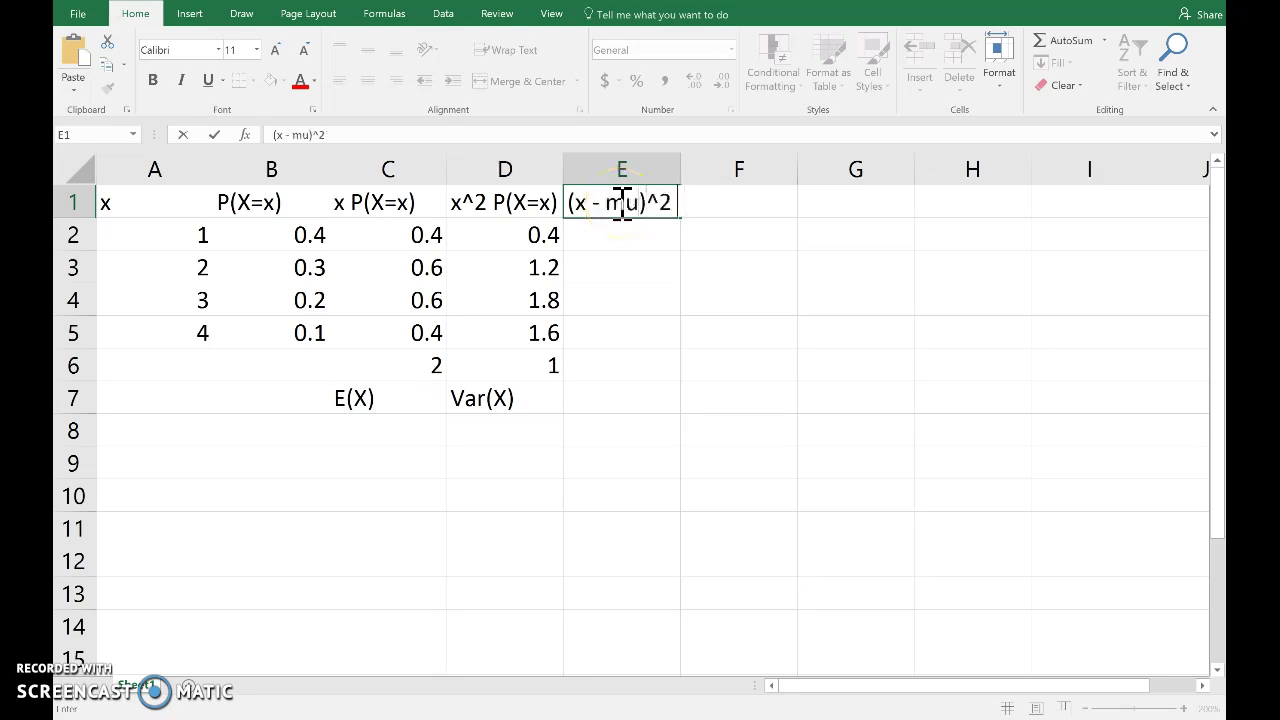
{"action": "key", "text": "BackSpace"}
{"action": "key", "text": "BackSpace"}
{"action": "type", "text": ")"}
{"action": "key", "text": "BackSpace"}
{"action": "type", "text": "P(X=x)"}
{"action": "key", "text": "Return"}
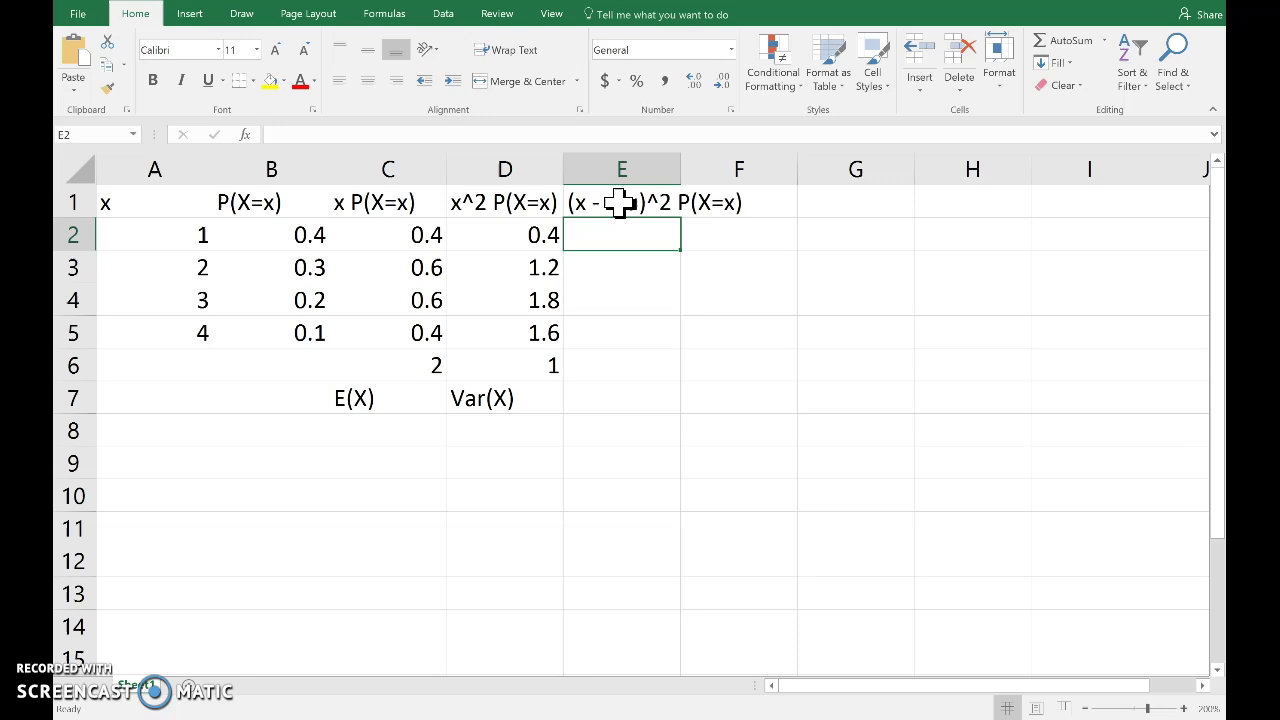
Enter =(A2-C$6)^2*B2 in E2 and fill to E5, giving 0.4, 0, 0.2, 0.4.
{"action": "type", "text": "=("}
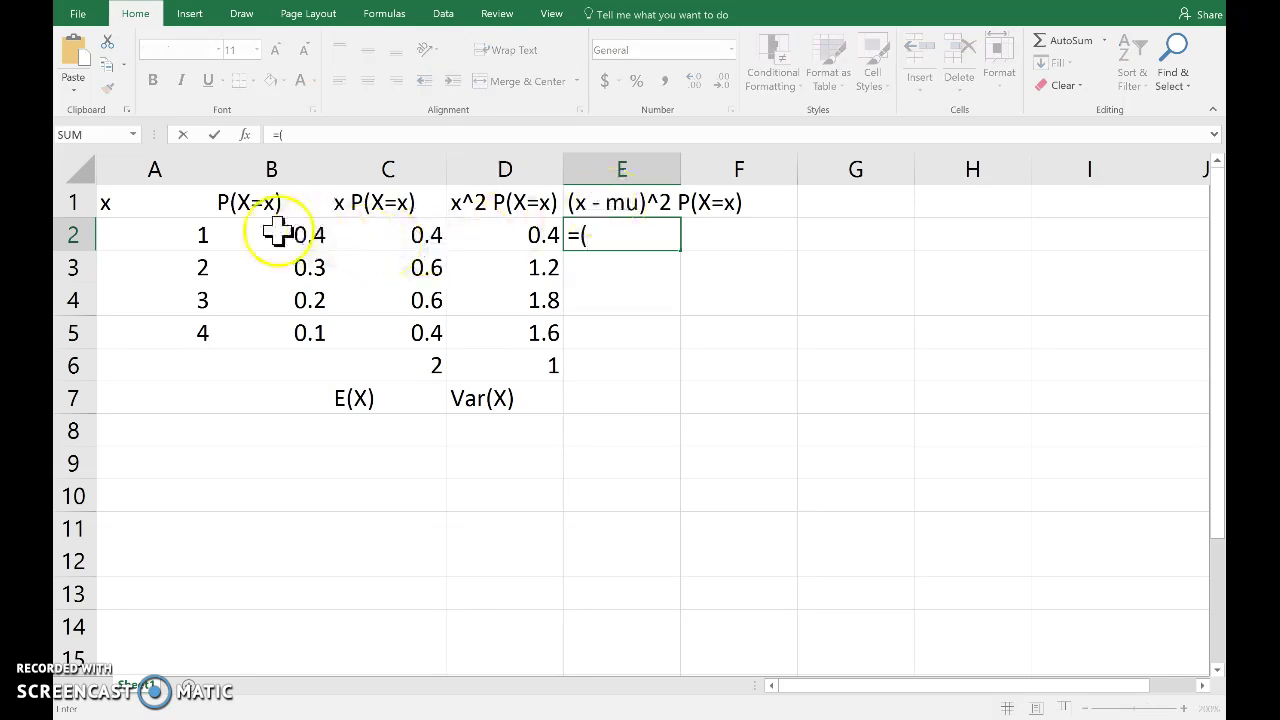
{"action": "left_click", "coordinate": [200, 237]}
{"action": "type", "text": "-"}
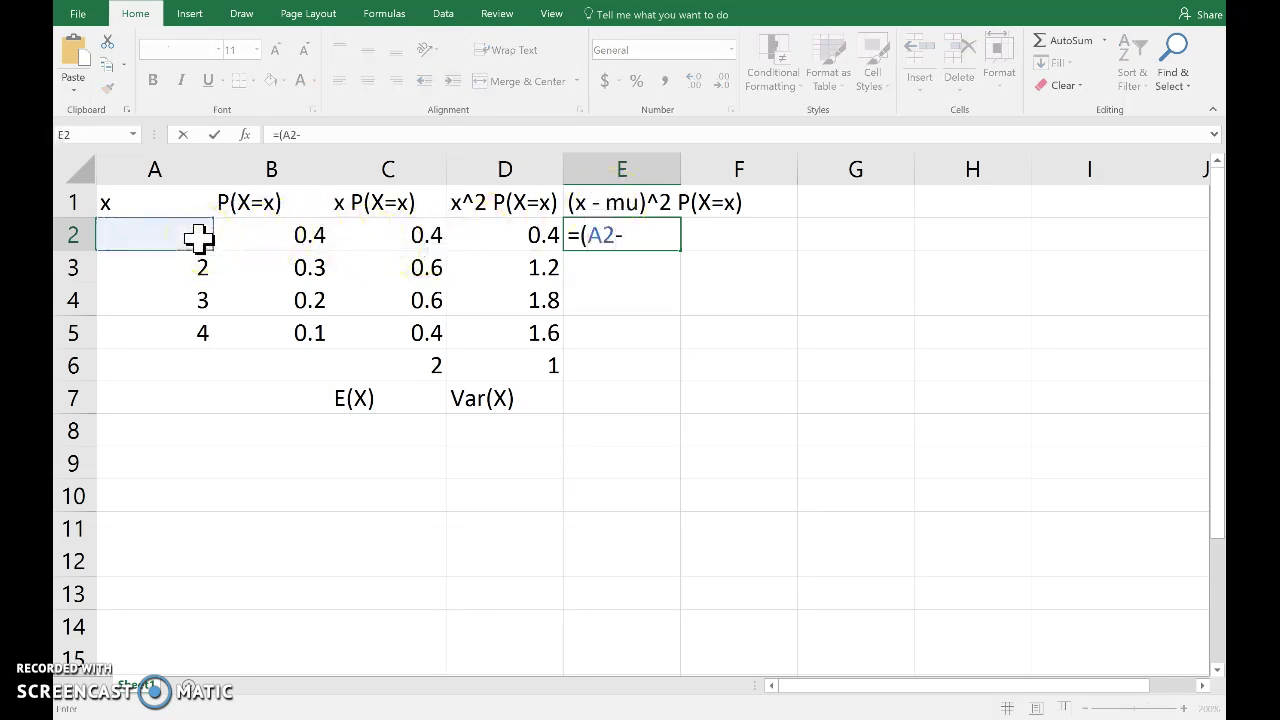
{"action": "left_click", "coordinate": [376, 370]}
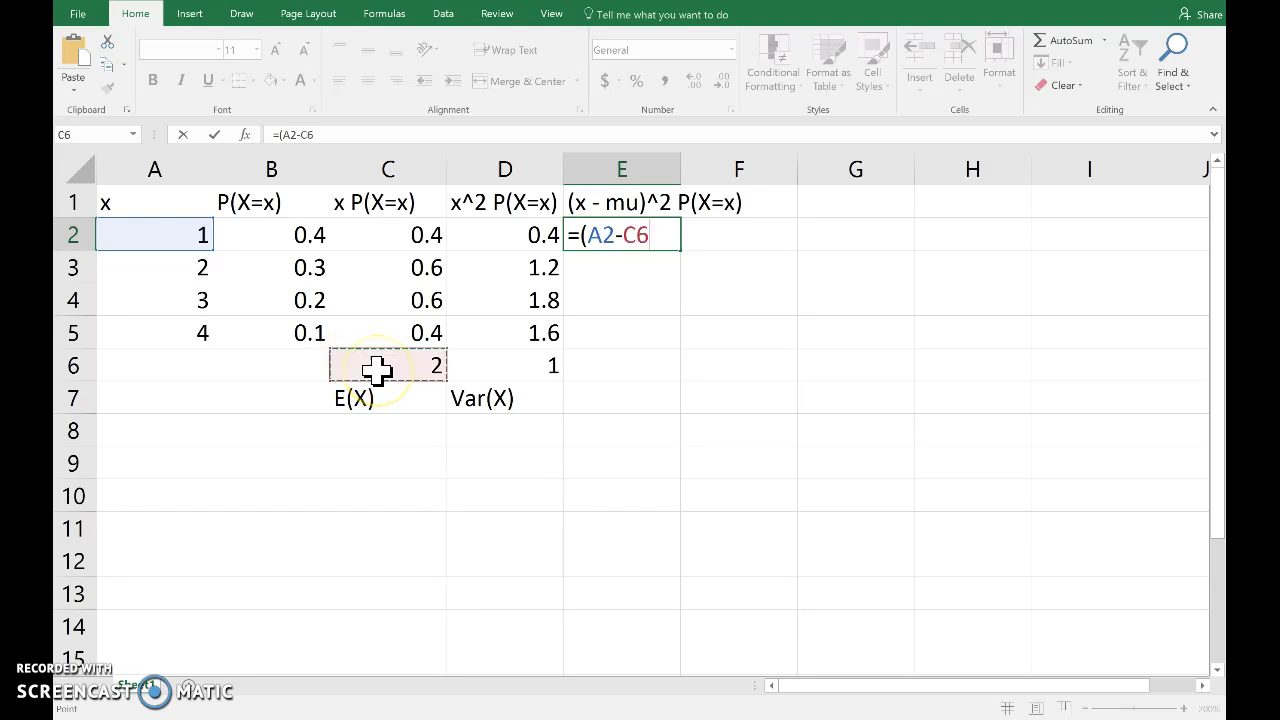
{"action": "type", "text": ")^2*"}
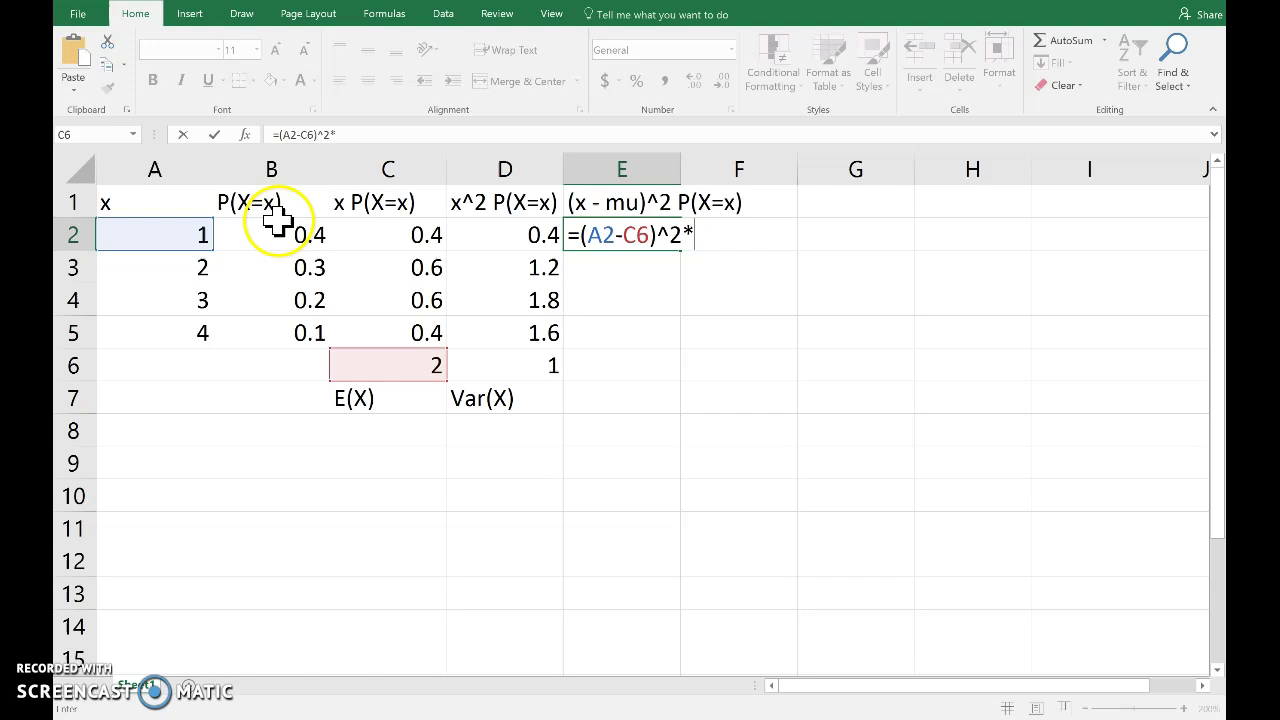
{"action": "left_click", "coordinate": [272, 235]}
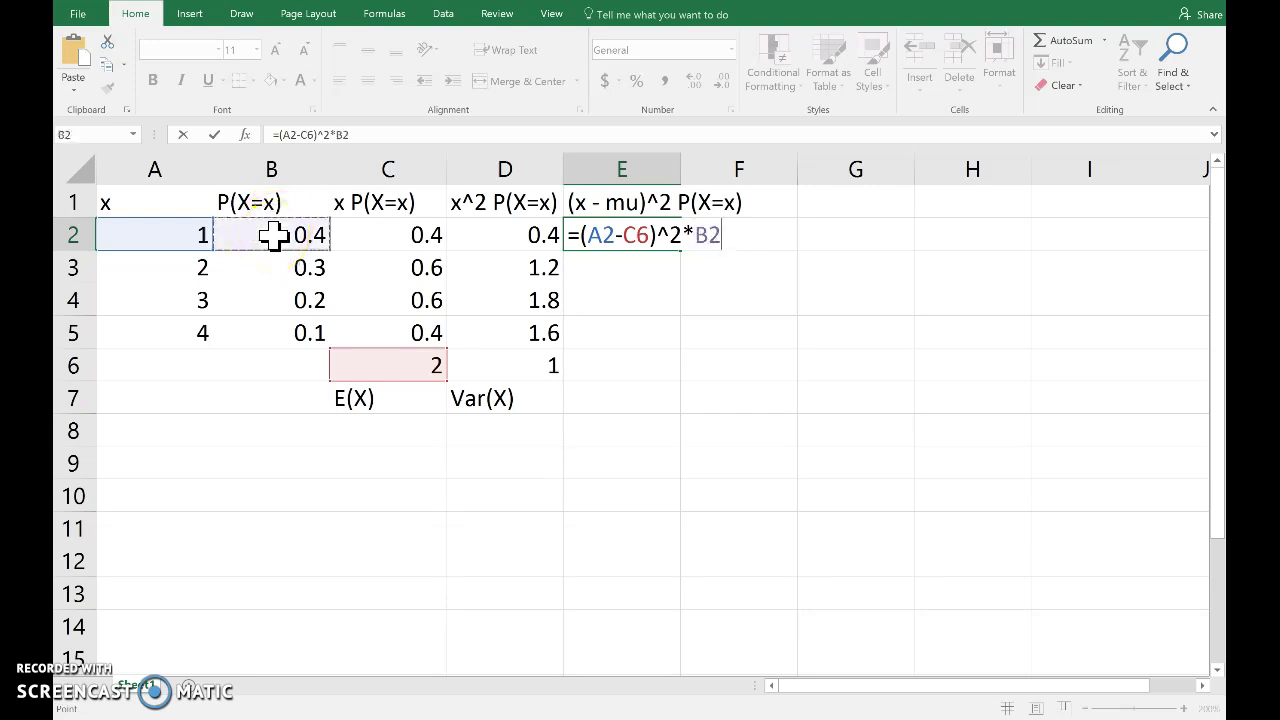
{"action": "left_click", "coordinate": [640, 250]}
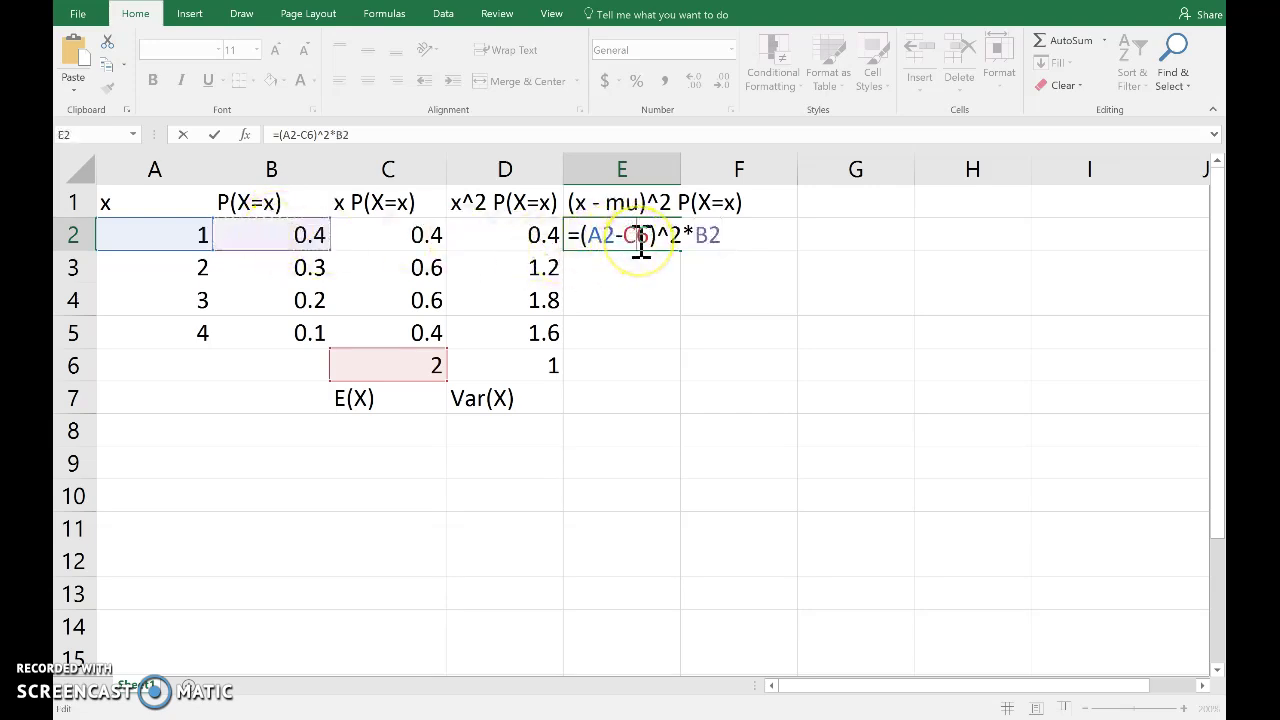
{"action": "type", "text": "$"}
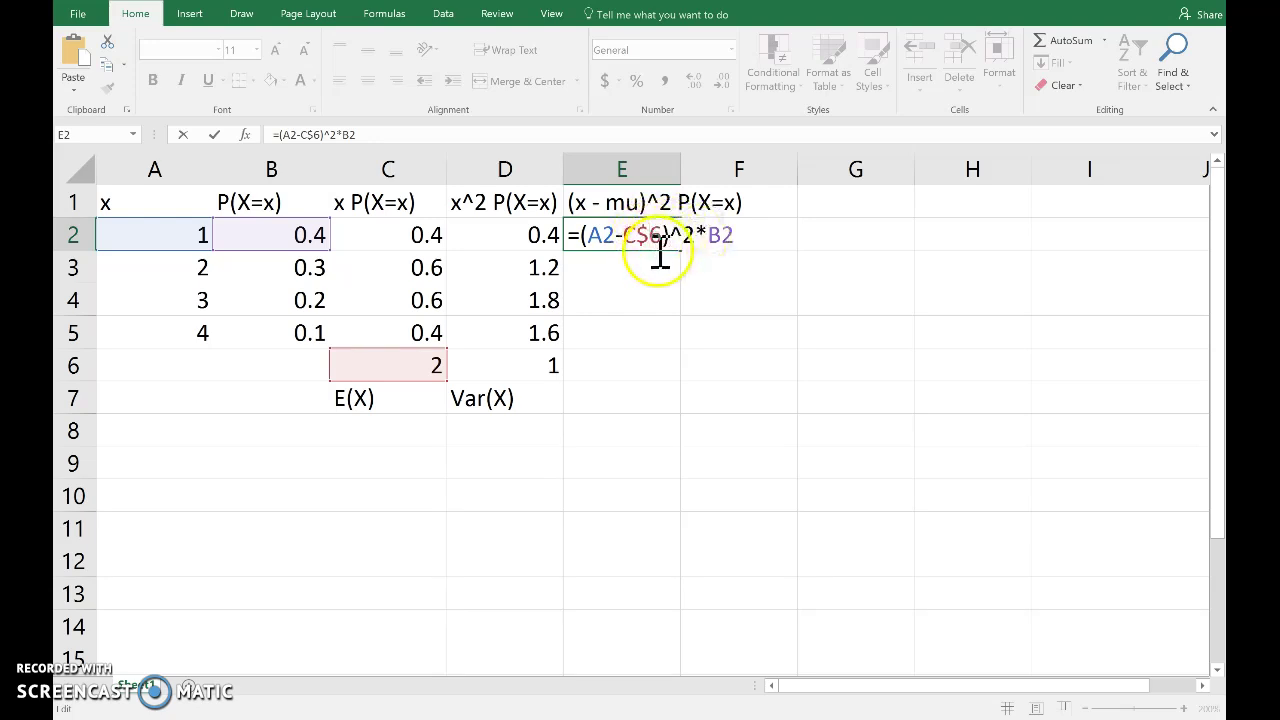
{"action": "key", "text": "Return"}
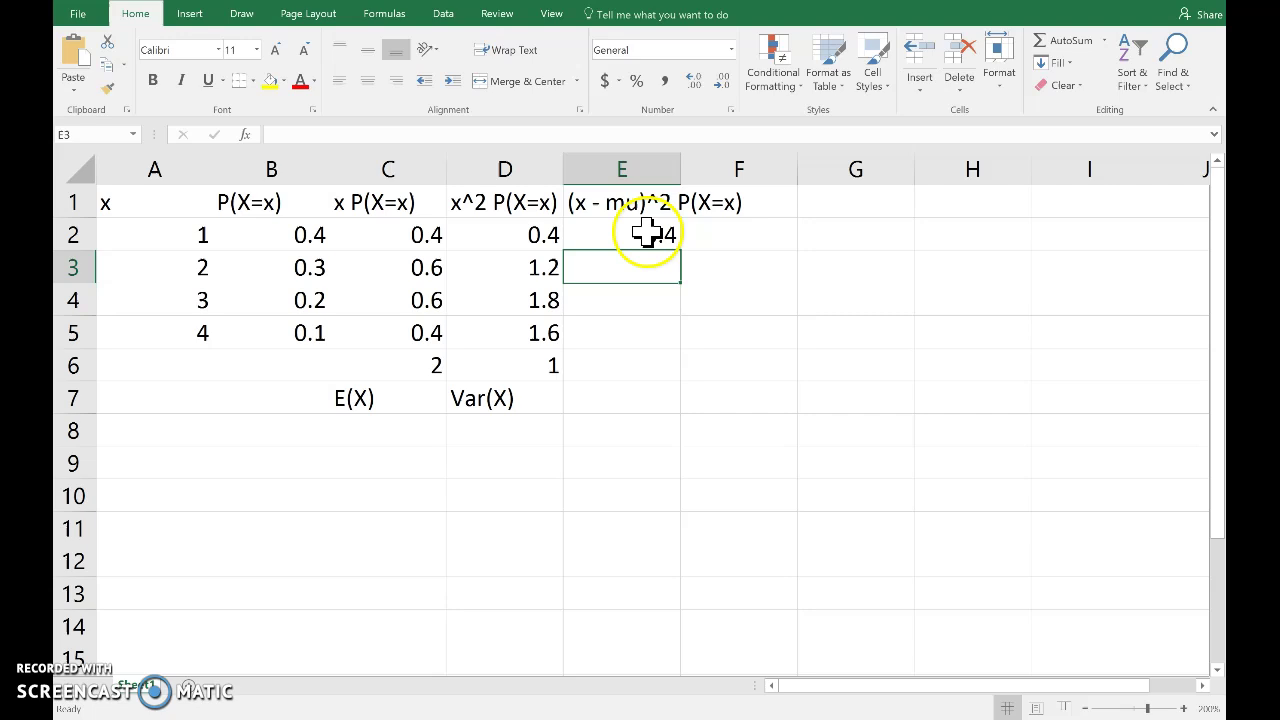
{"action": "left_click", "coordinate": [645, 237]}
{"action": "left_click_drag", "start_coordinate": [684, 251], "coordinate": [679, 353]}
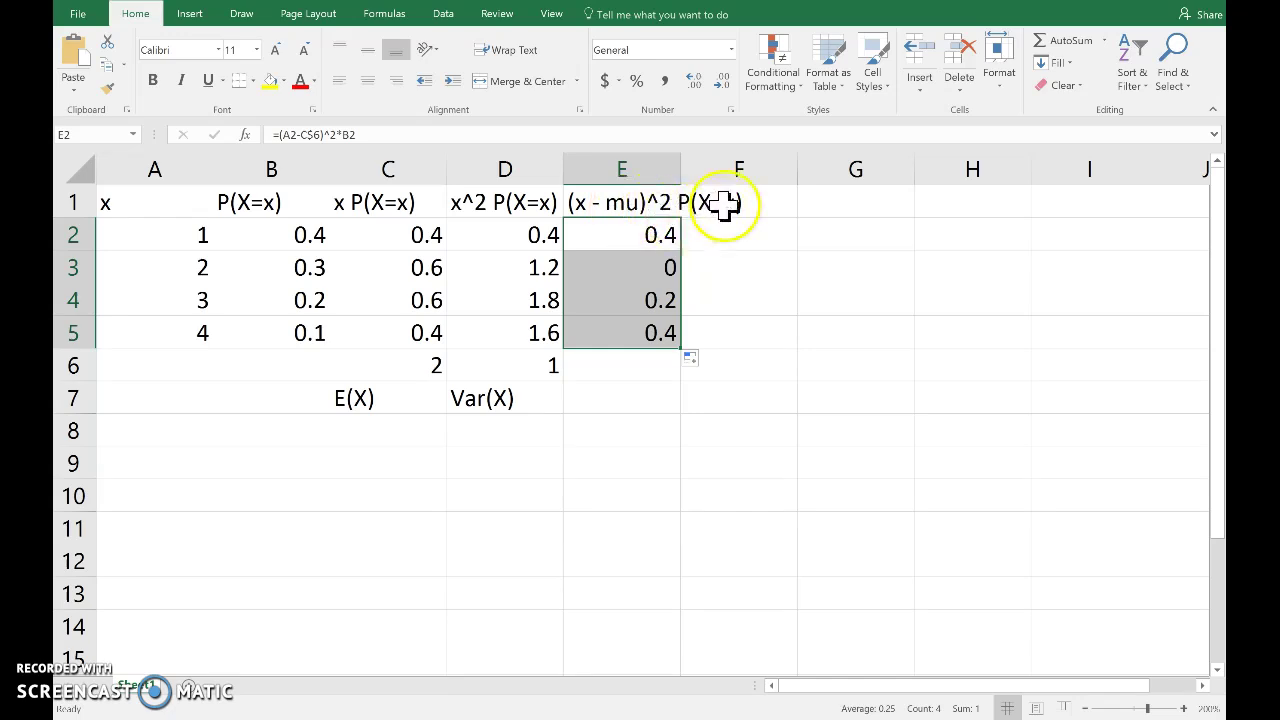
Sum E2:E5 in E6, giving 1 to match the variance in D6.
{"action": "left_click", "coordinate": [646, 363]}
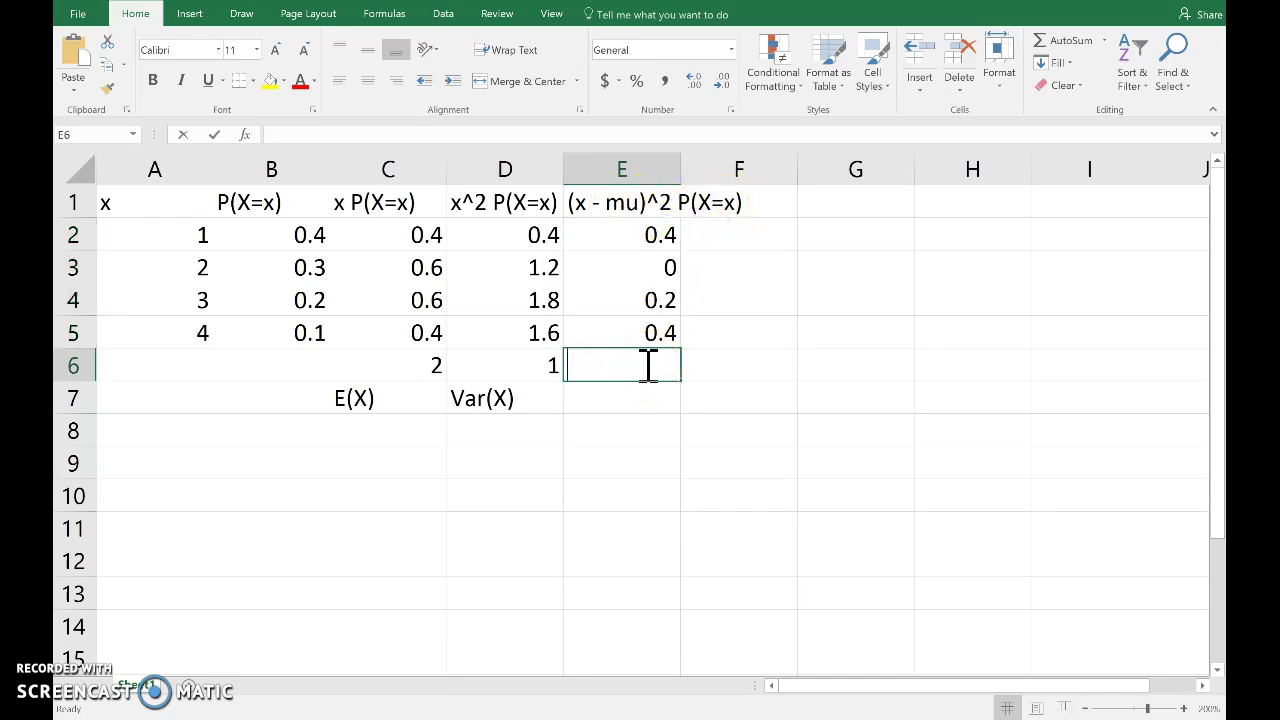
{"action": "type", "text": "=sum("}
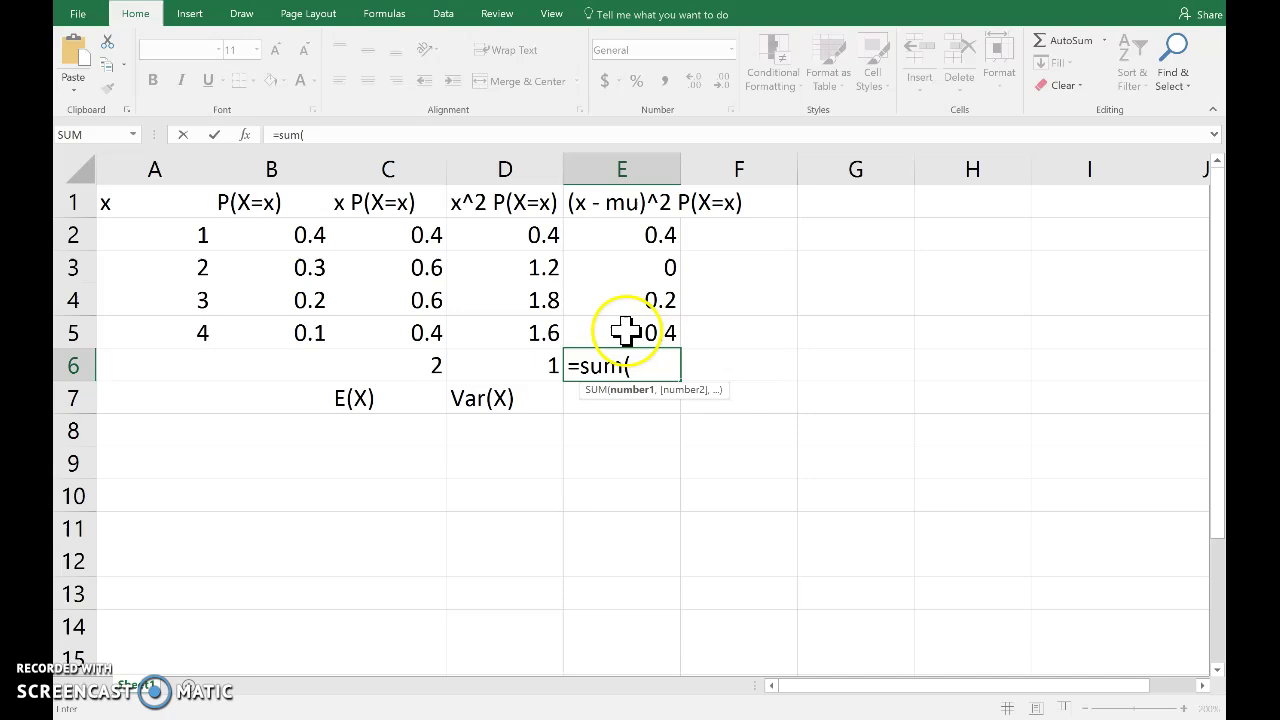
{"action": "left_click_drag", "start_coordinate": [623, 331], "coordinate": [626, 246]}
{"action": "type", "text": ")"}
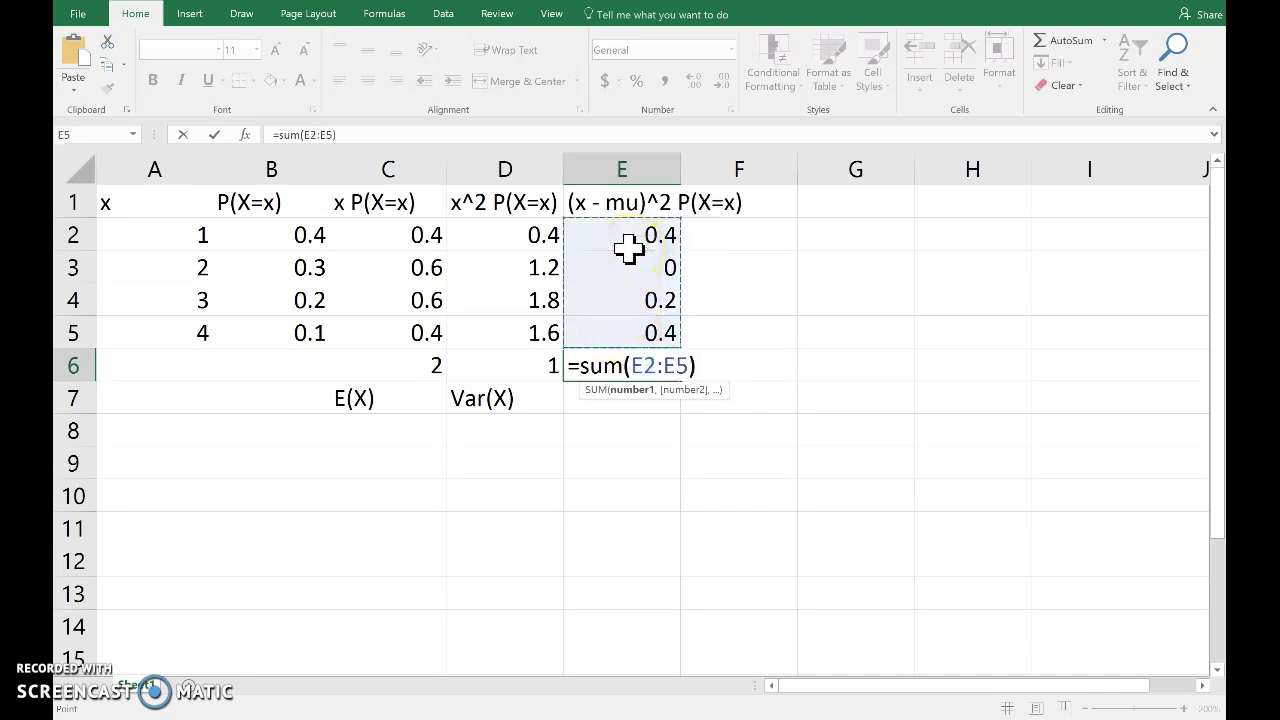
{"action": "key", "text": "ctrl+Return"}
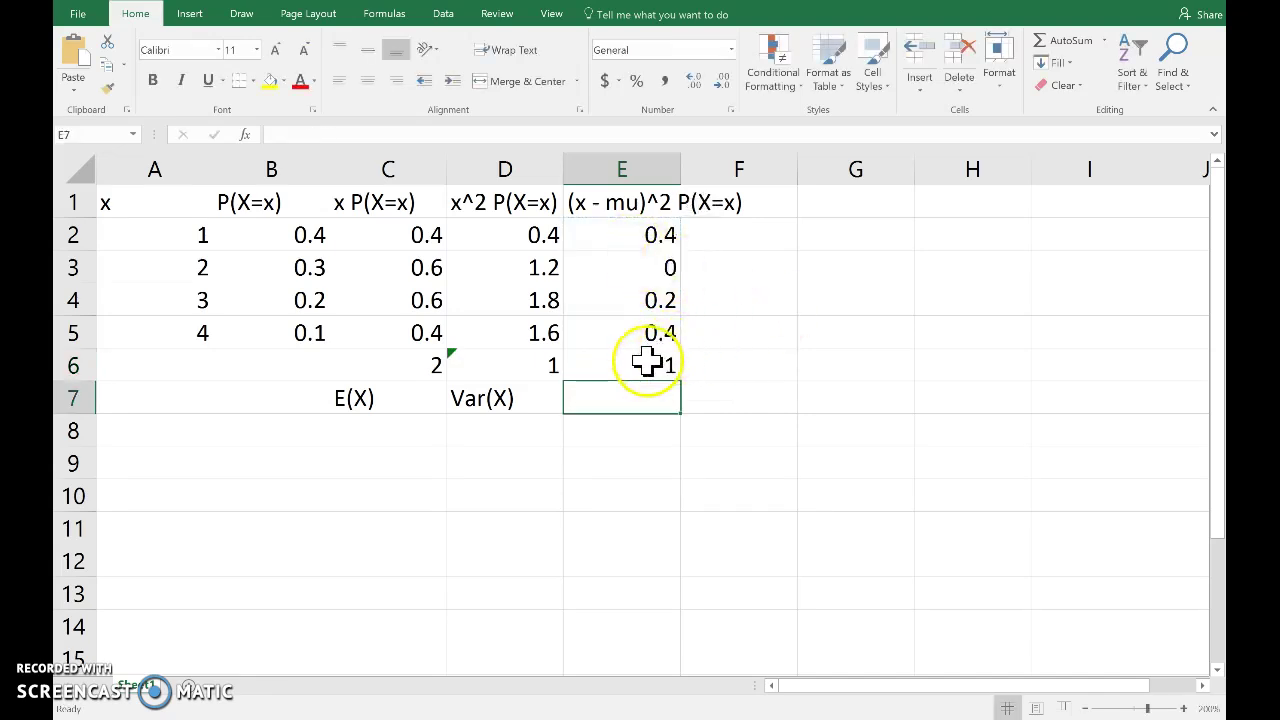
{"action": "left_click", "coordinate": [647, 363]}
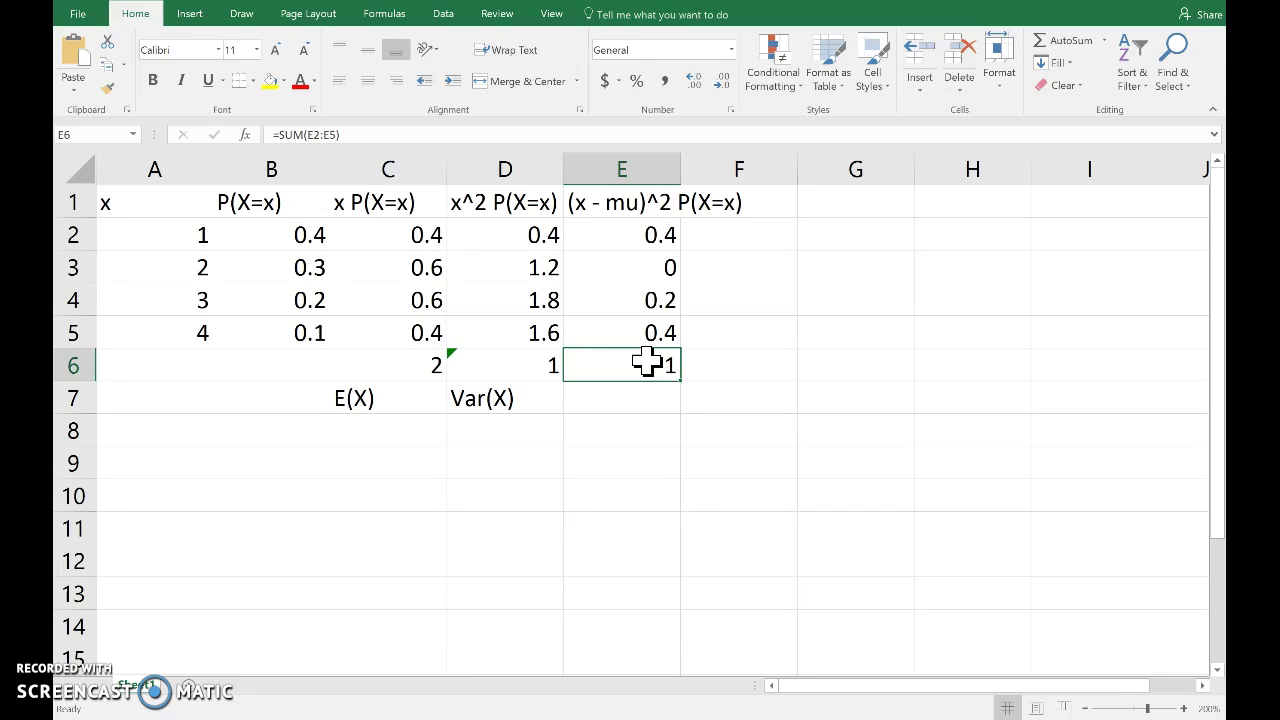